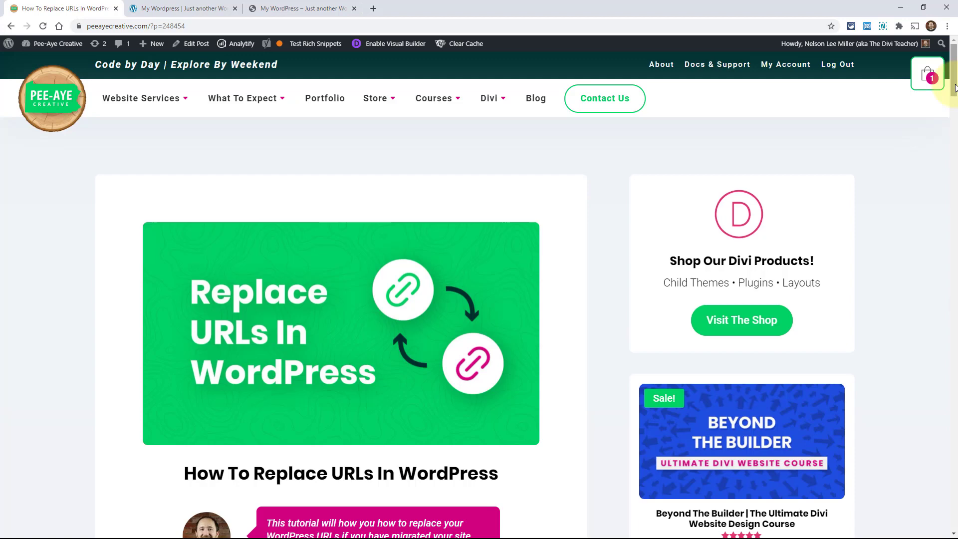
# - Look over the Divi for Business and Twenty Twenty test sites, then move to the Hello world! tab
pyautogui.moveTo(954, 87); pyautogui.dragTo(953, 137)
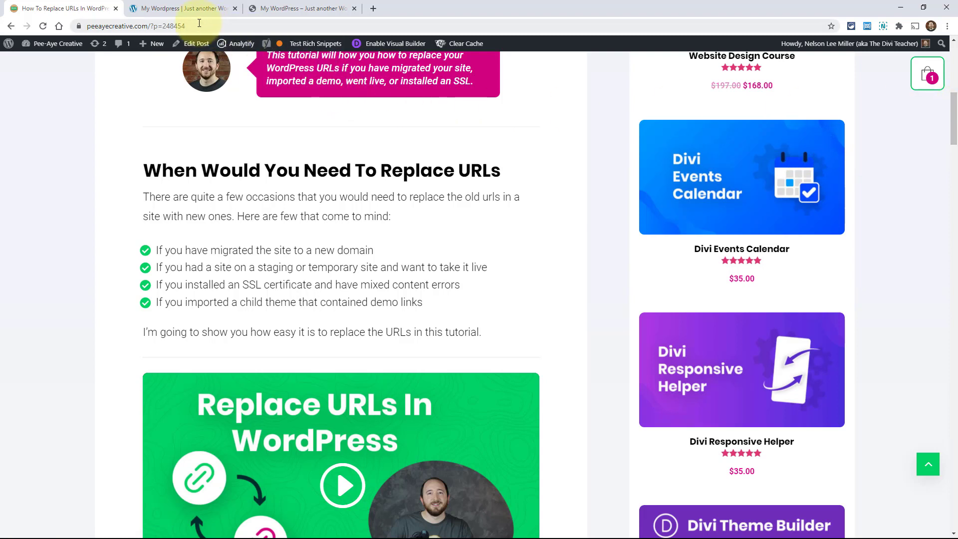
pyautogui.click(172, 11)
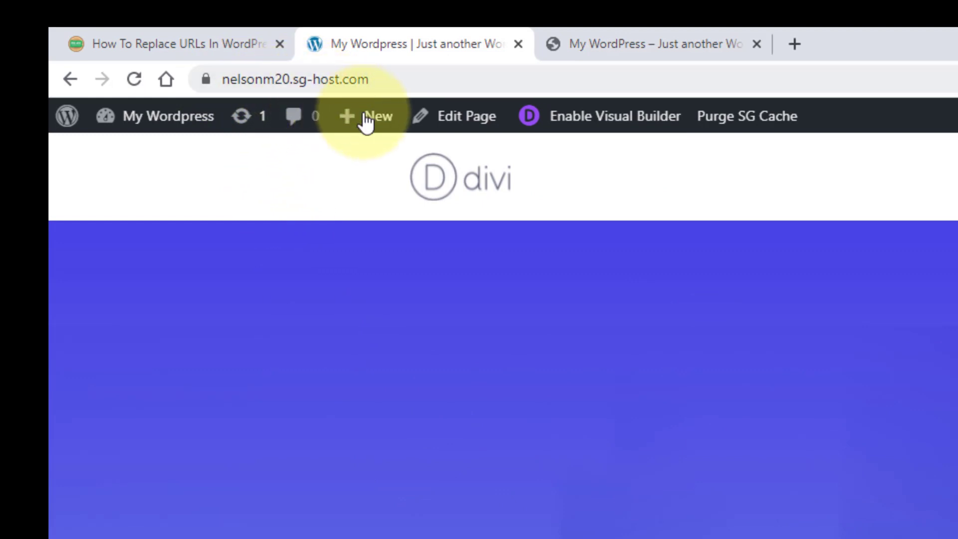
pyautogui.click(609, 37)
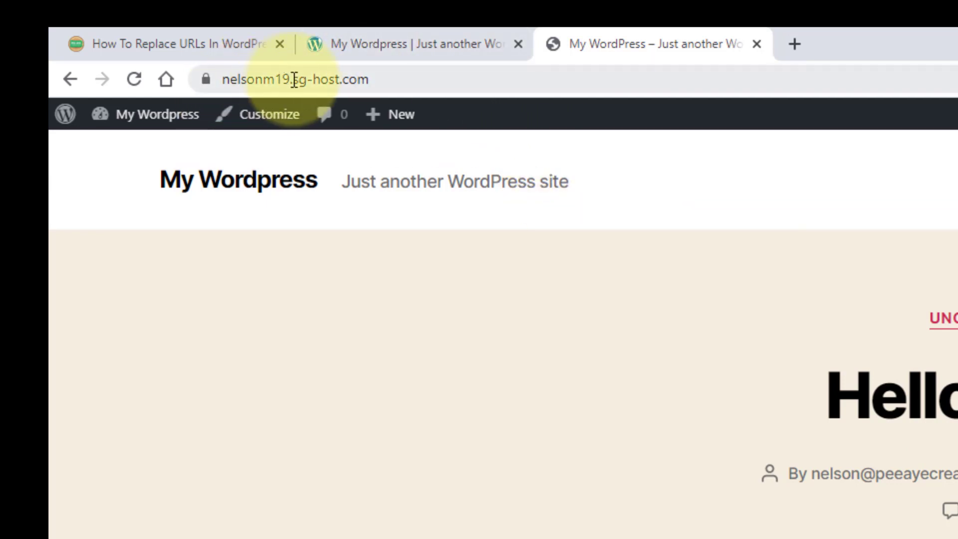
pyautogui.click(391, 46)
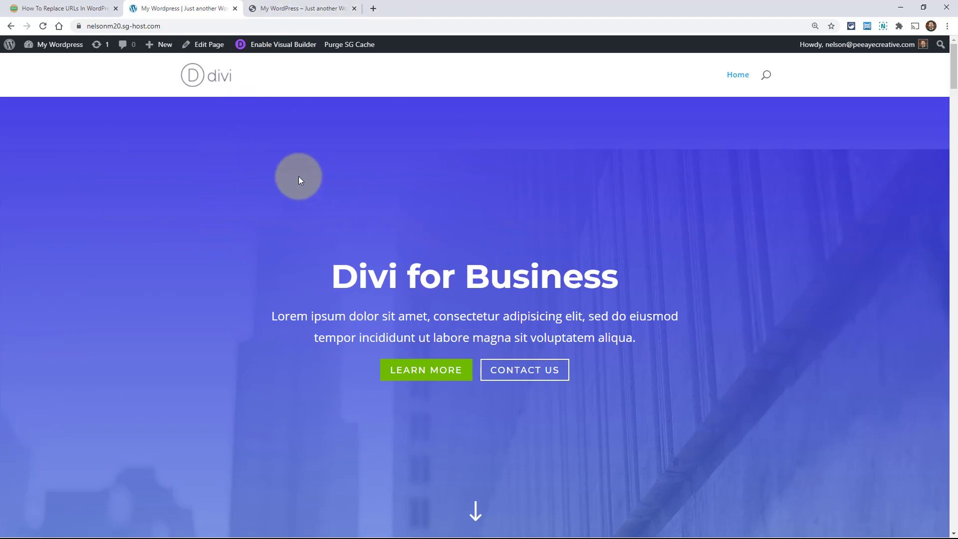
pyautogui.scroll(-12, 299, 177)
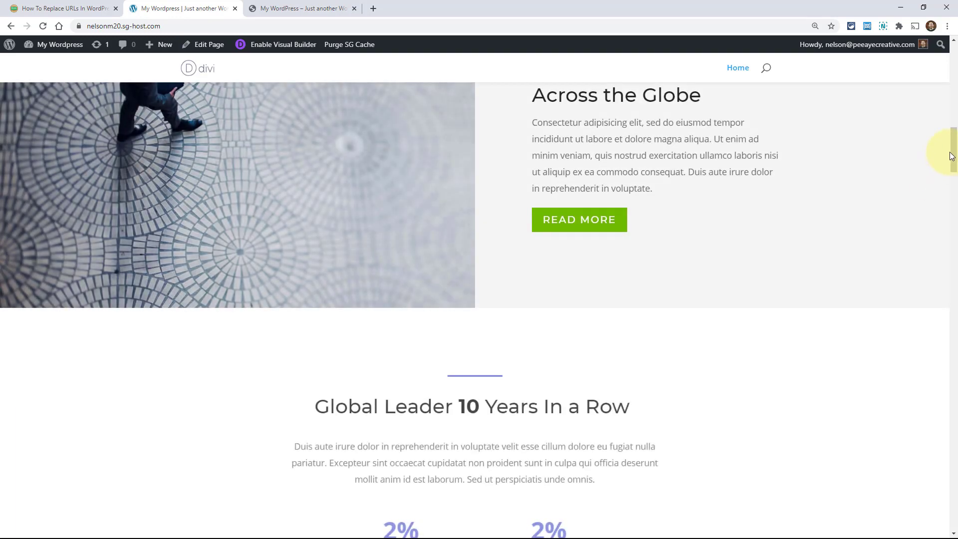
pyautogui.moveTo(953, 152); pyautogui.dragTo(938, 50)
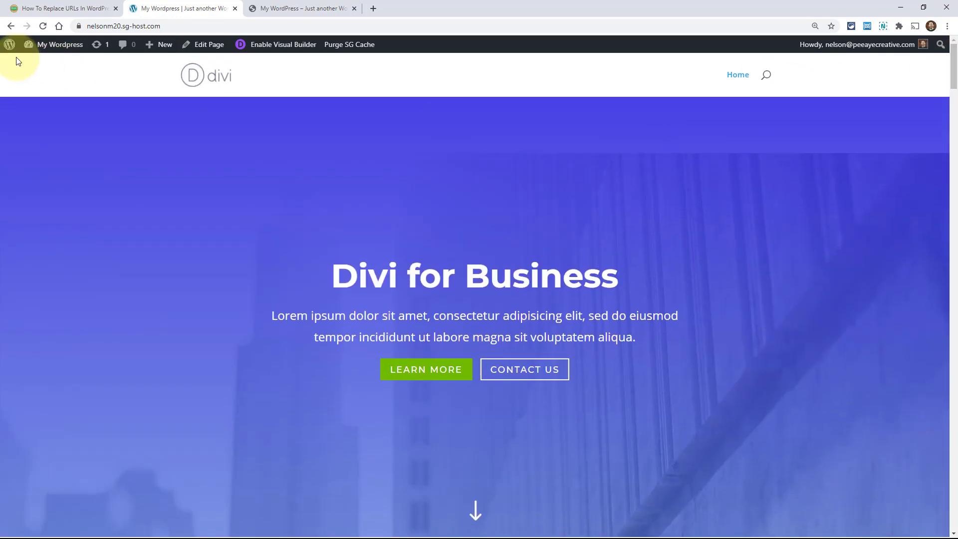
pyautogui.moveTo(55, 46)
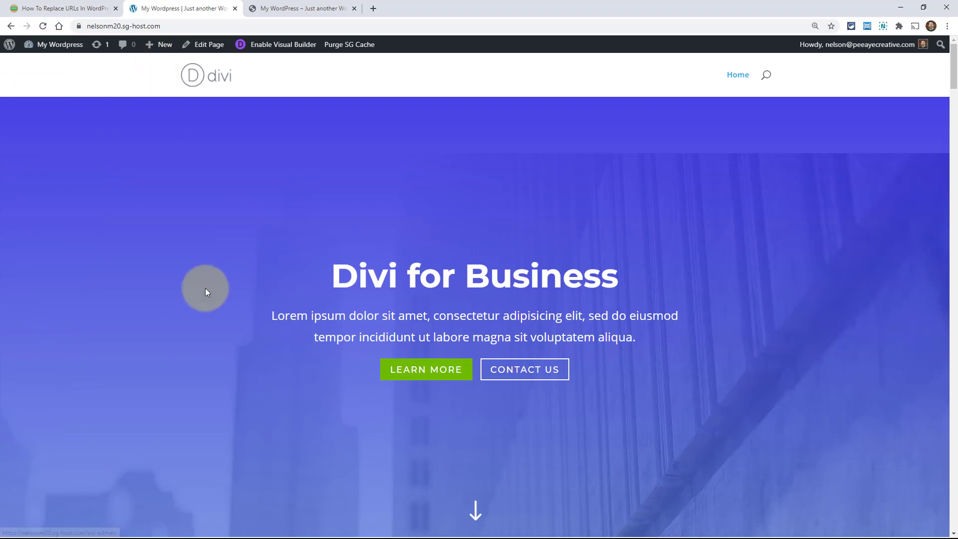
pyautogui.click(297, 9)
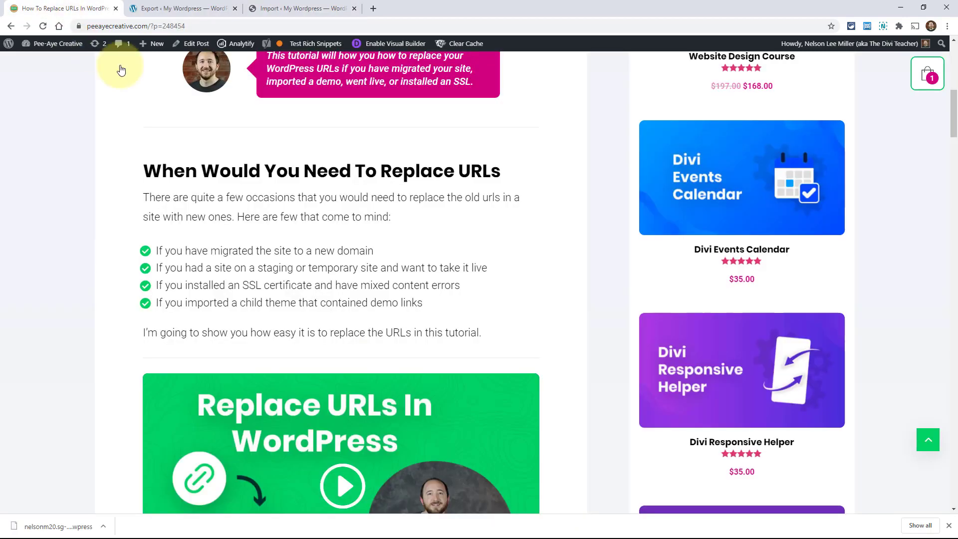
# - Scroll down to the article's list of recommended plugins and dismiss the downloads bar
pyautogui.scroll(-5, 596, 302)
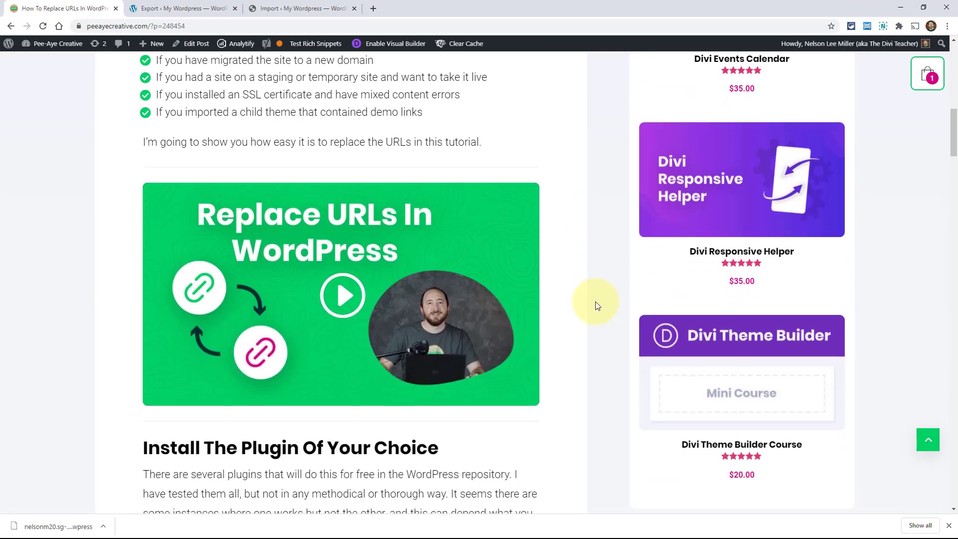
pyautogui.scroll(-5, 596, 305)
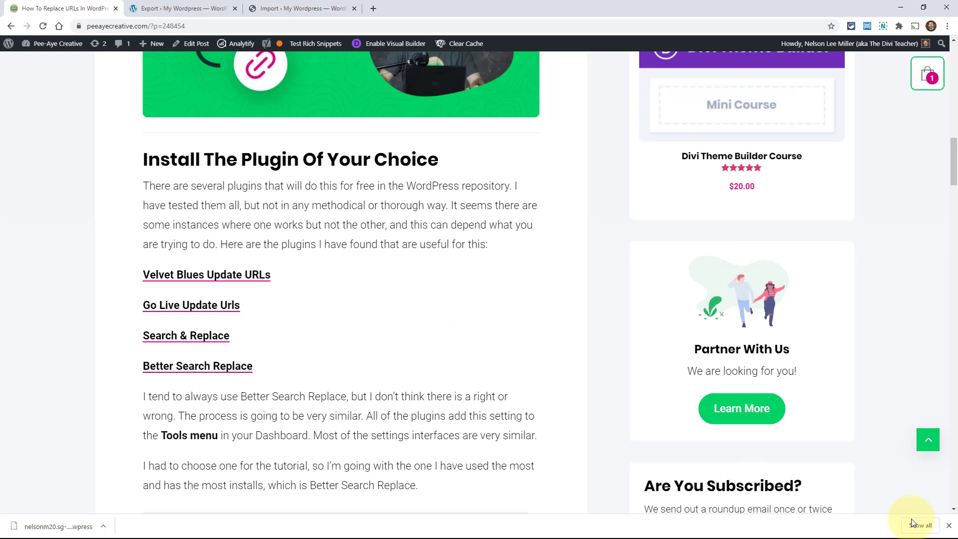
pyautogui.click(948, 525)
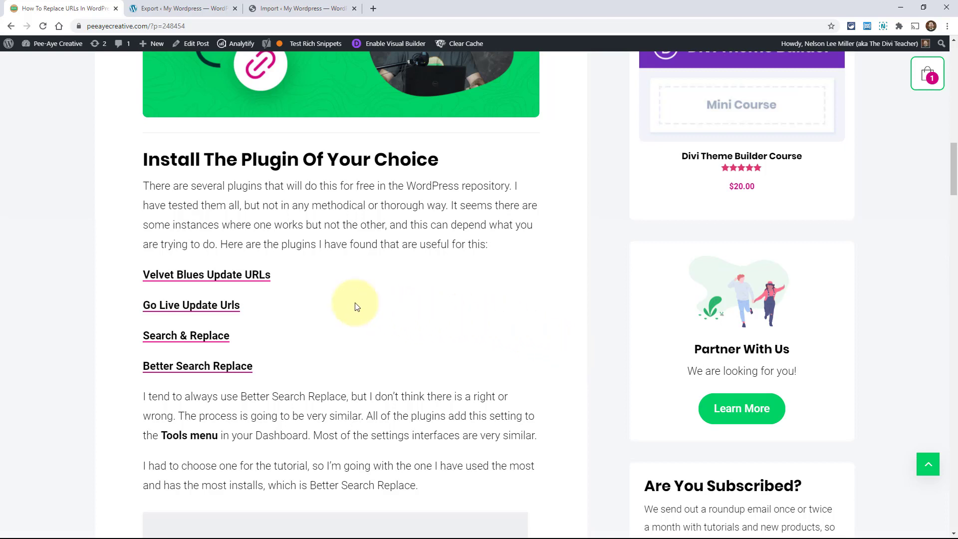
pyautogui.click(186, 282)
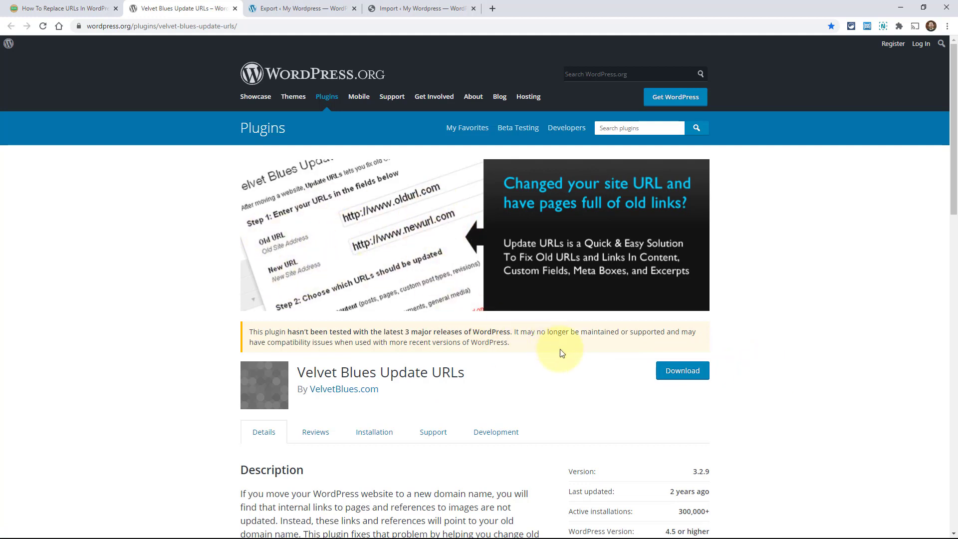
pyautogui.scroll(-7, 733, 389)
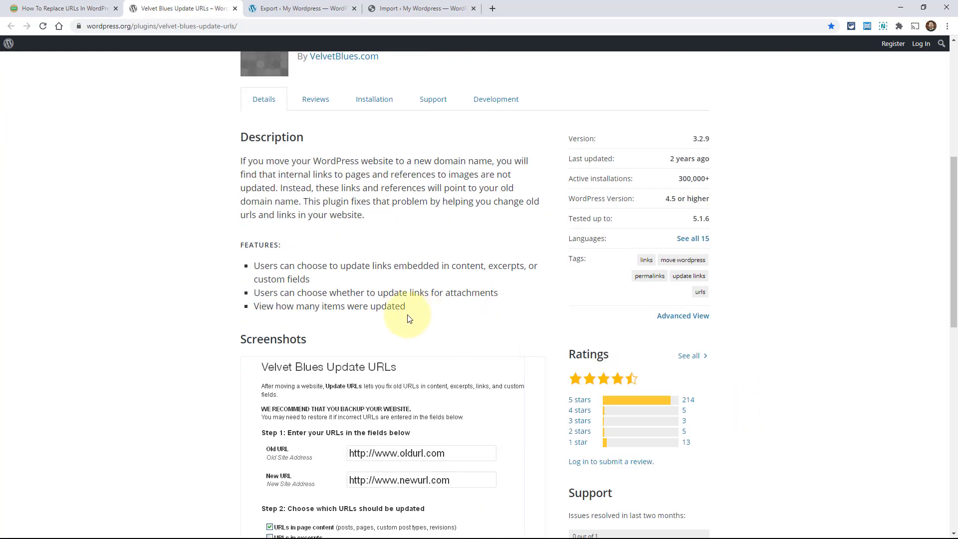
pyautogui.scroll(-5, 279, 299)
pyautogui.scroll(2, 349, 244)
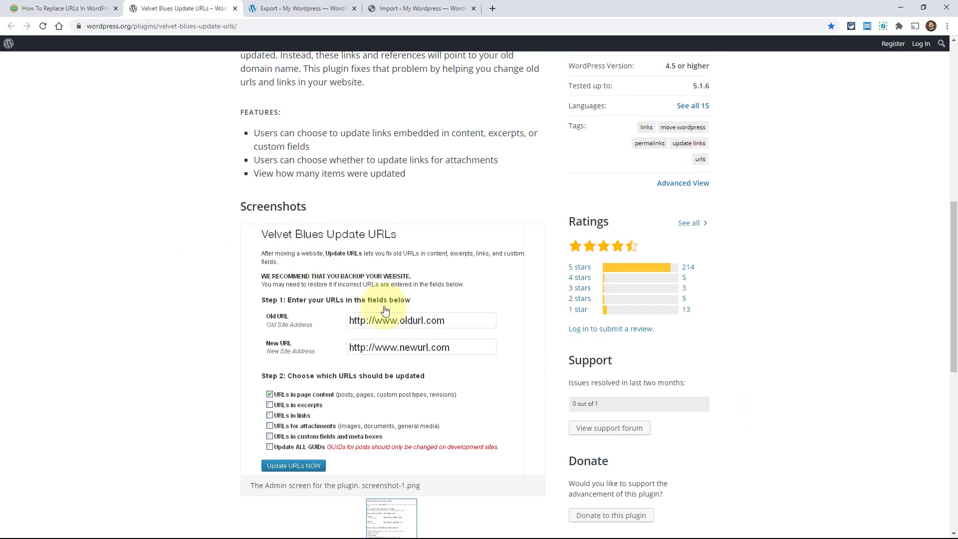
pyautogui.scroll(1, 522, 422)
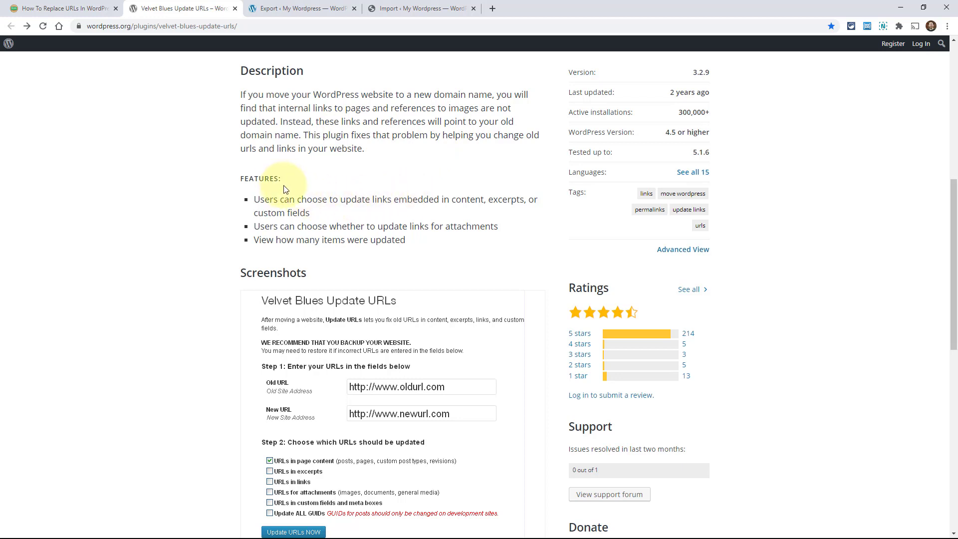
pyautogui.scroll(1, 283, 189)
pyautogui.scroll(2, 279, 188)
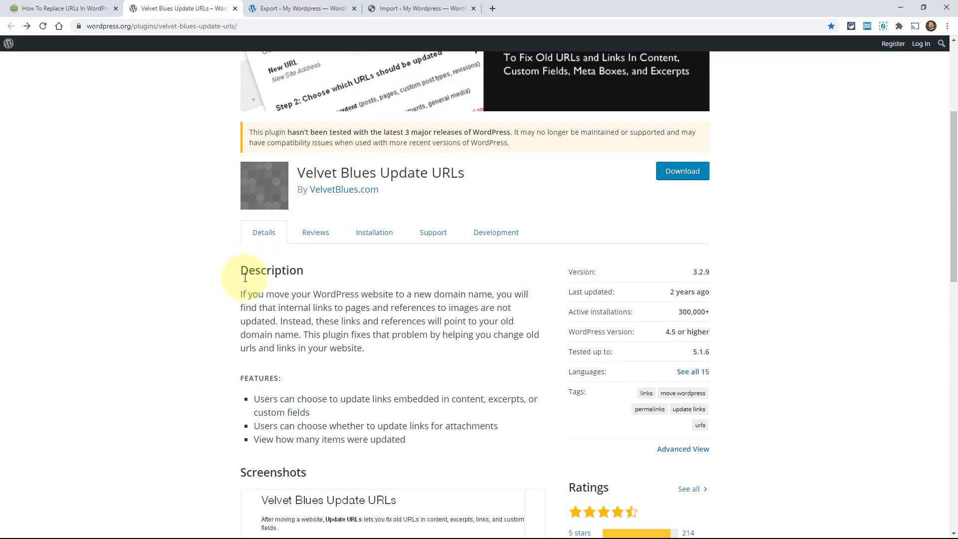
# - Open the Go Live Update Urls plugin page from the article, skim it, and close it
pyautogui.click(62, 9)
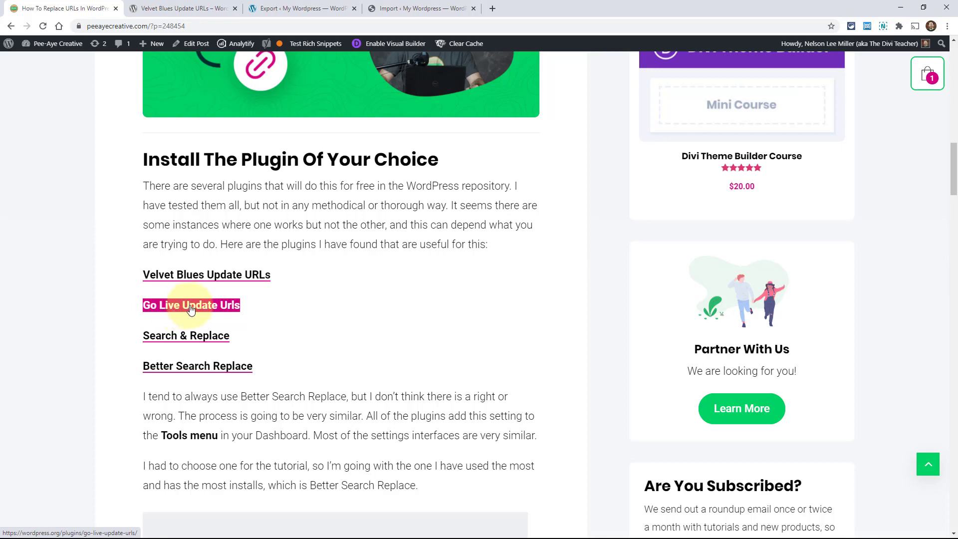
pyautogui.click(191, 309)
pyautogui.scroll(-5, 198, 332)
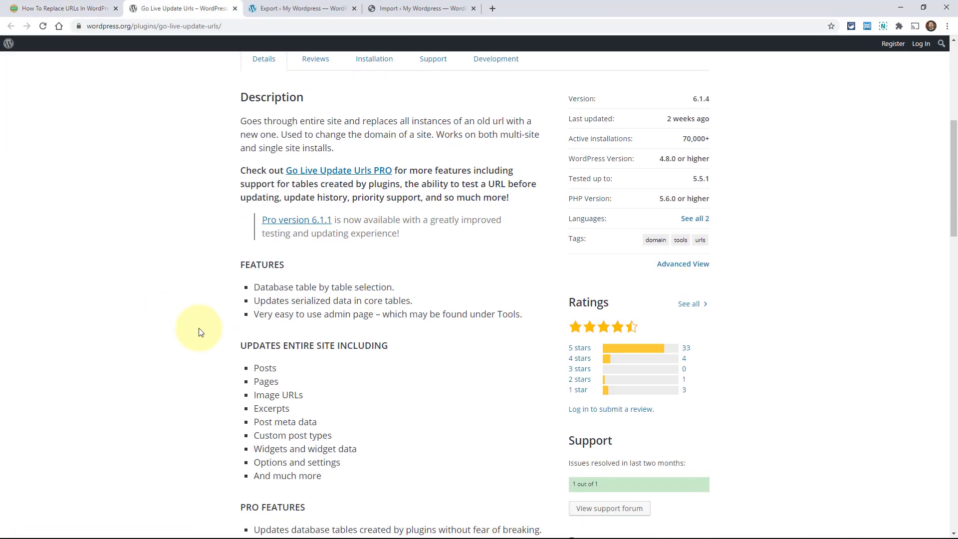
pyautogui.scroll(3, 199, 332)
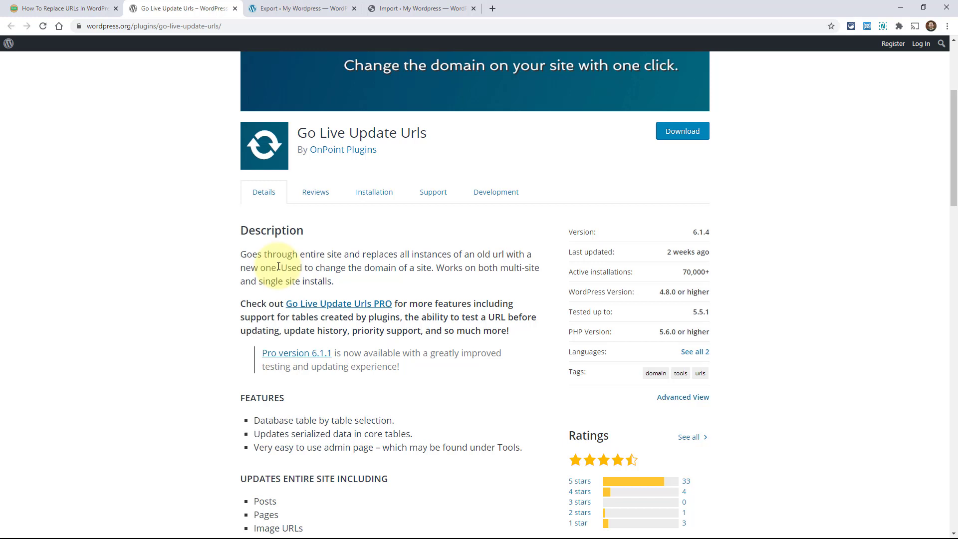
pyautogui.scroll(-3, 406, 304)
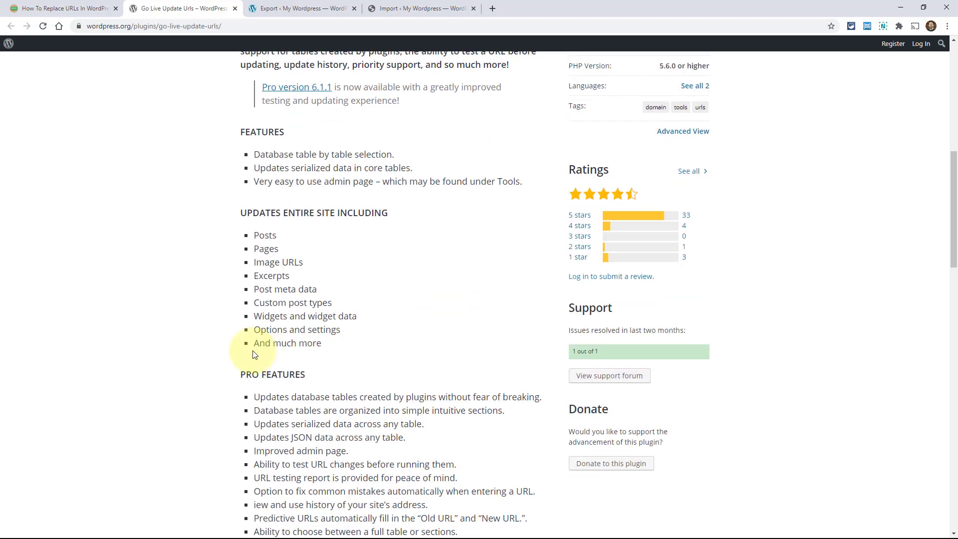
pyautogui.scroll(3, 354, 349)
pyautogui.hotkey('ctrl', 'w')
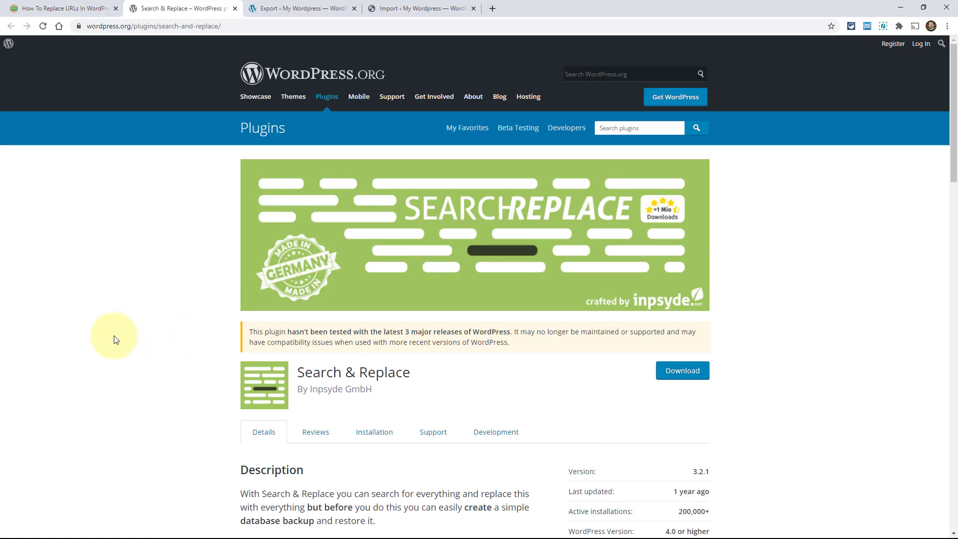
# - Scroll the Search & Replace page and highlight 'implemented special features', then clear the highlight
pyautogui.scroll(-4, 118, 370)
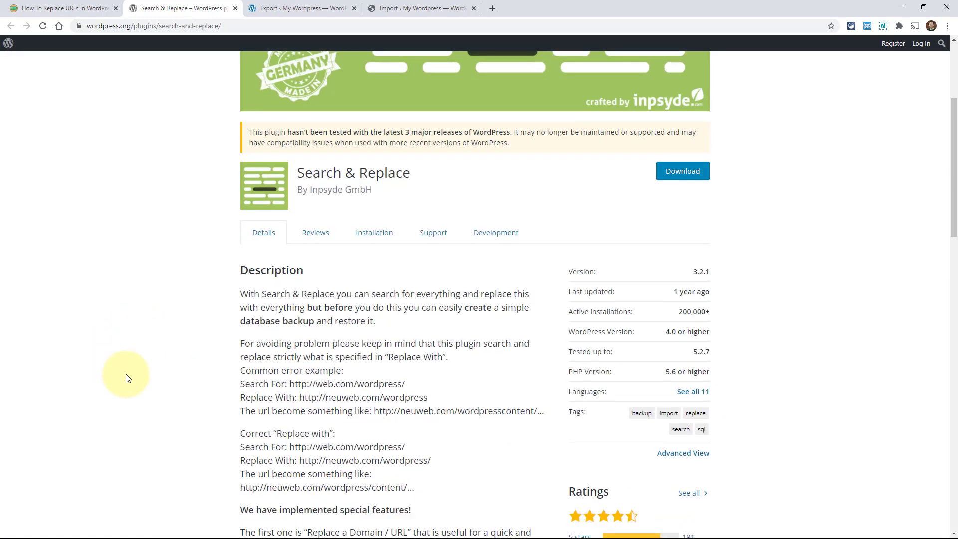
pyautogui.scroll(-8, 125, 378)
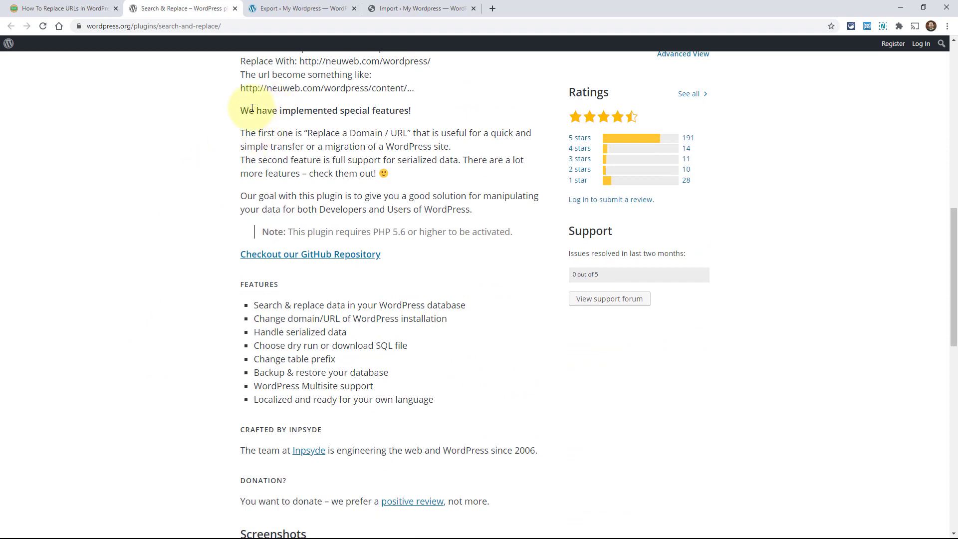
pyautogui.moveTo(279, 110); pyautogui.dragTo(409, 110)
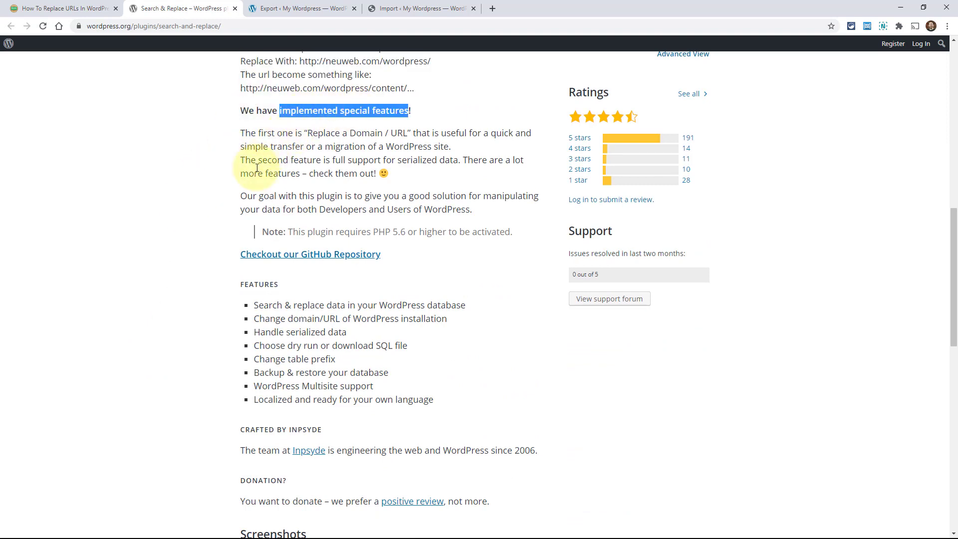
pyautogui.click(243, 185)
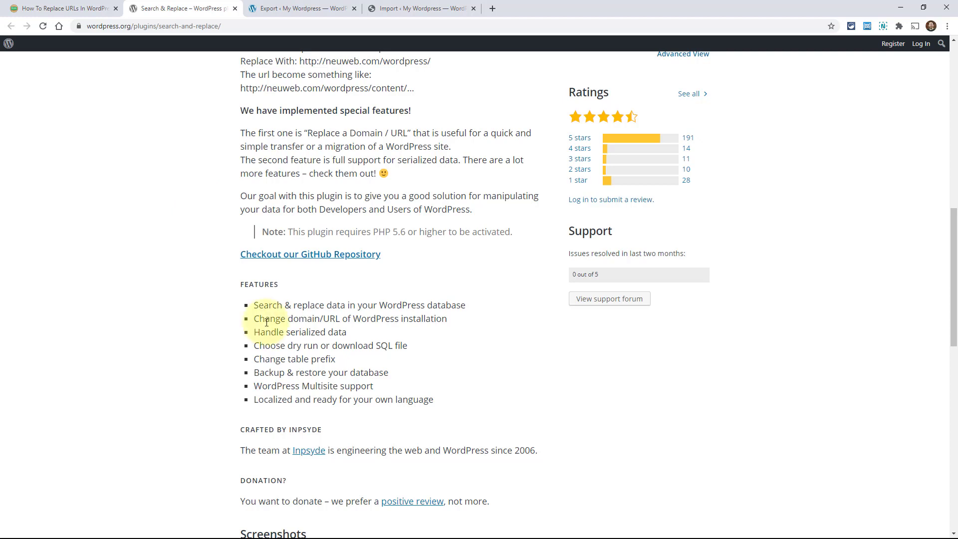
# - Read the Better Search Replace plugin page from the article, close it, and scroll the article further
pyautogui.click(55, 9)
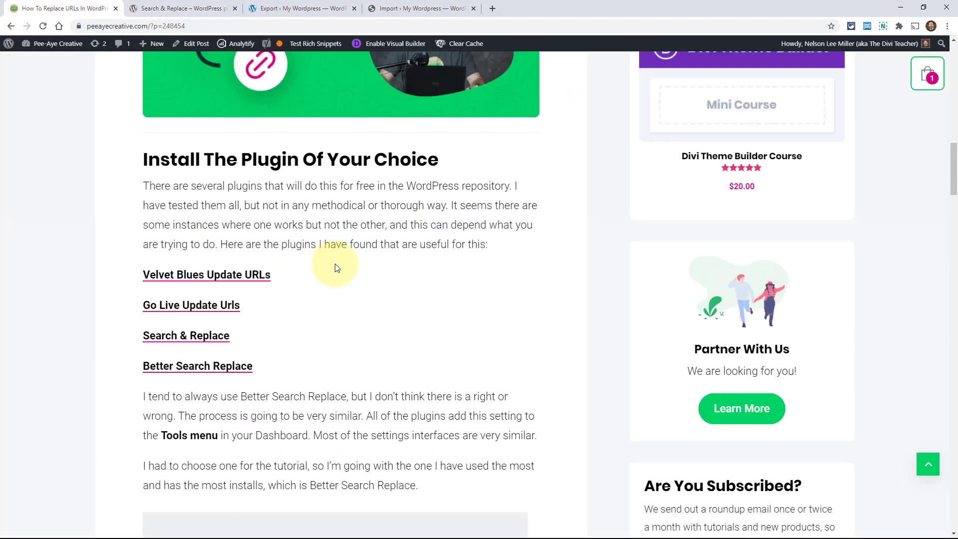
pyautogui.click(190, 368)
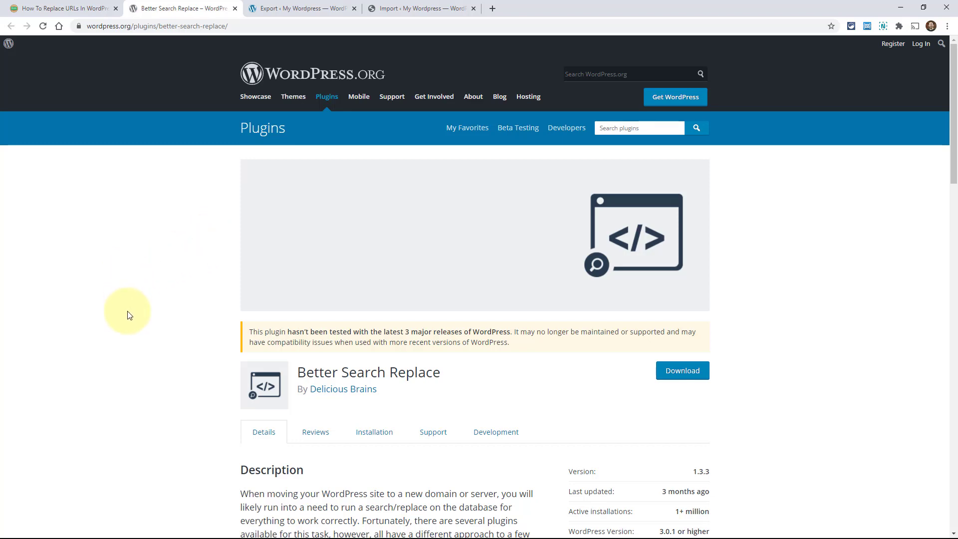
pyautogui.scroll(-5, 126, 314)
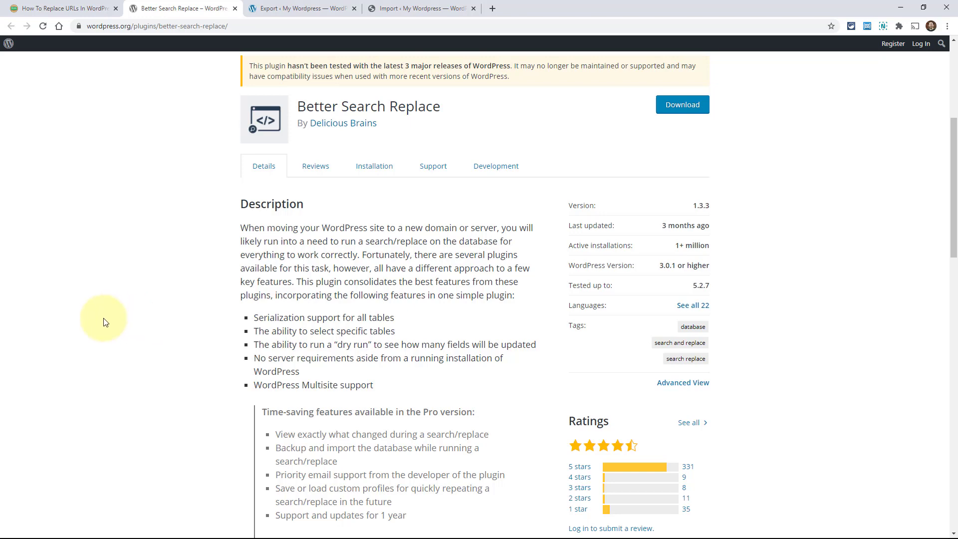
pyautogui.scroll(-9, 150, 371)
pyautogui.scroll(-4, 153, 397)
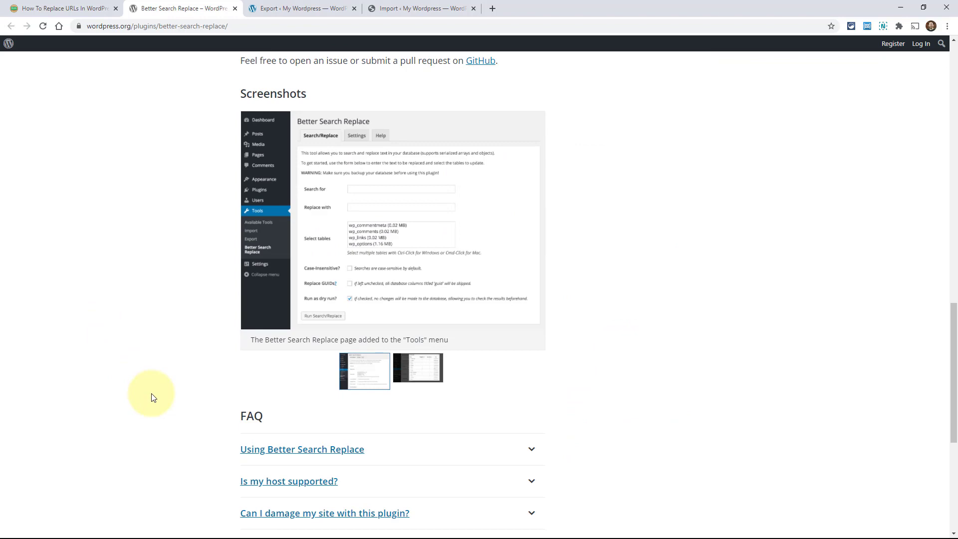
pyautogui.scroll(12, 153, 398)
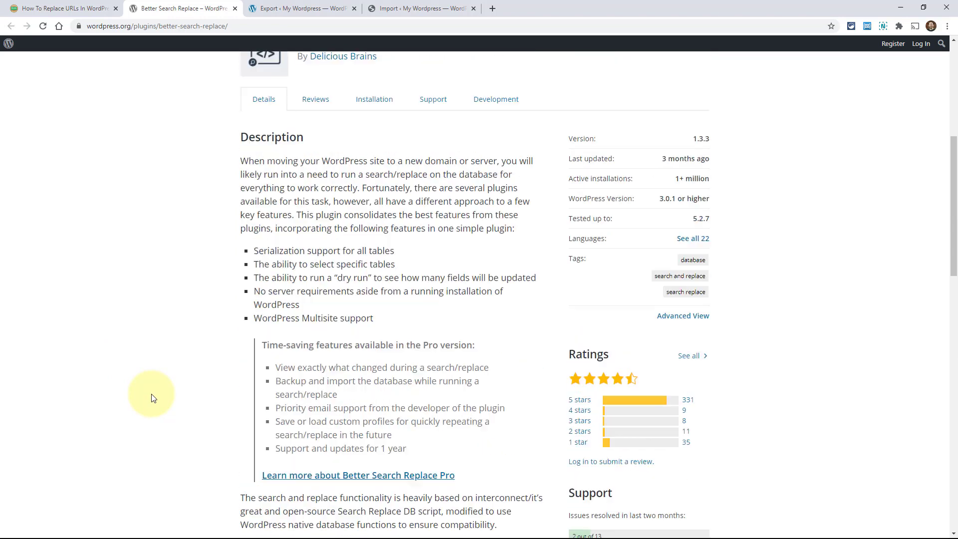
pyautogui.scroll(5, 153, 398)
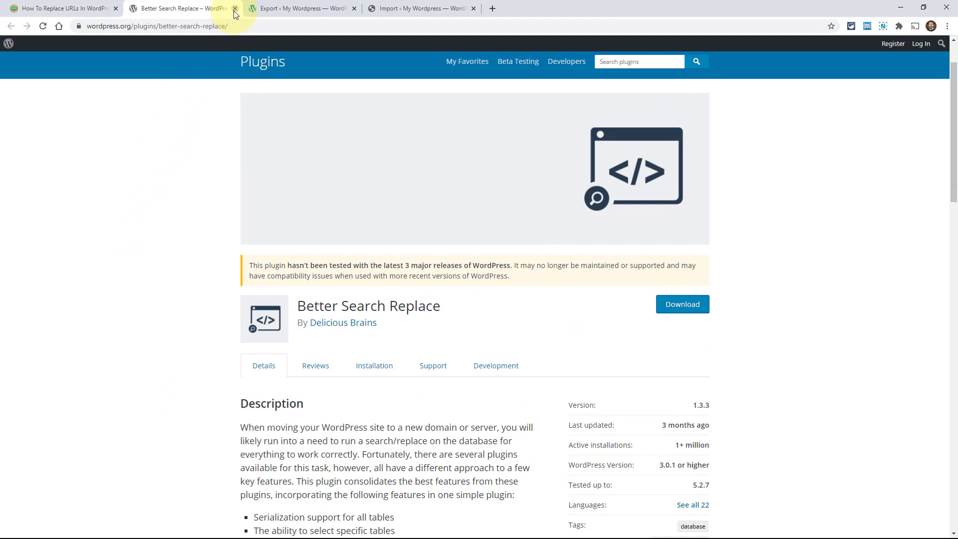
pyautogui.click(234, 9)
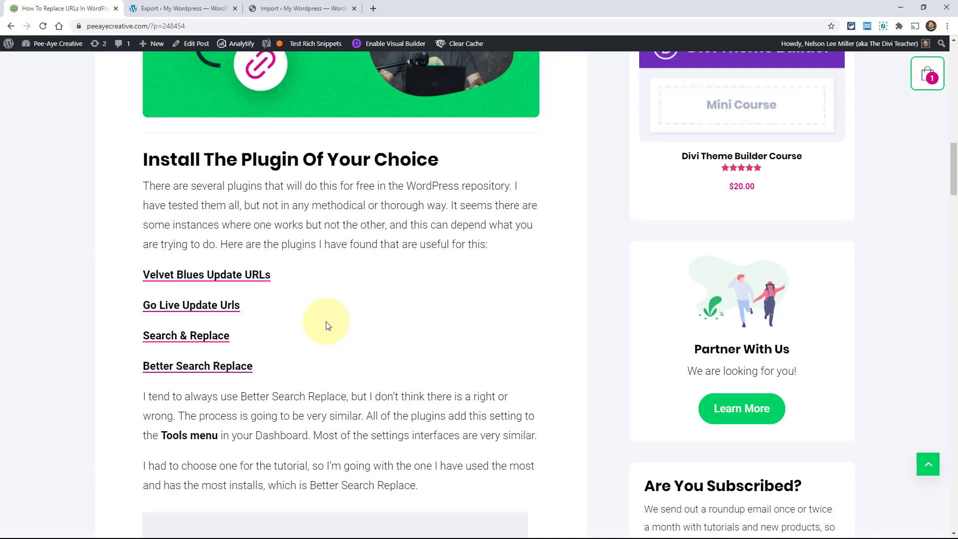
pyautogui.scroll(-2, 320, 348)
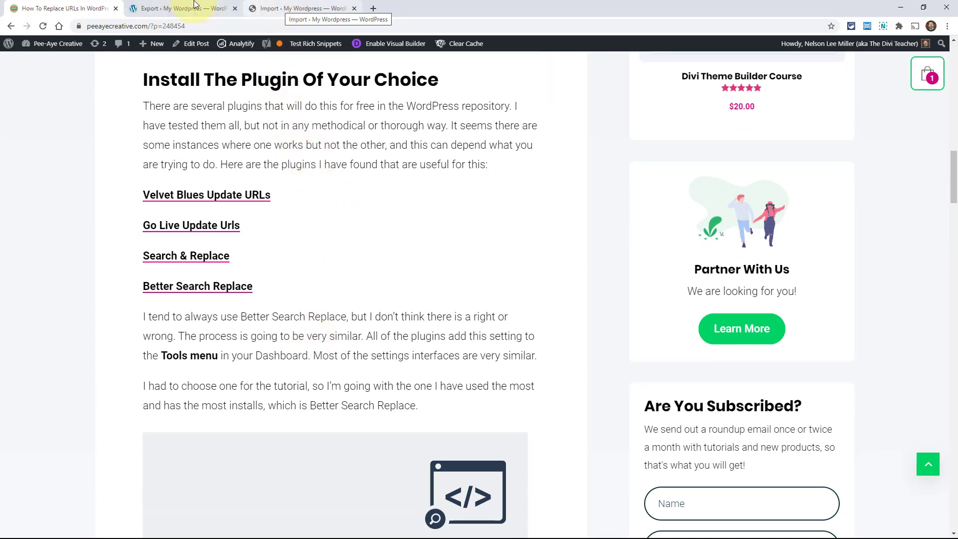
# - Search the plugin directory for Better Search Replace under Plugins > Add New
pyautogui.click(270, 8)
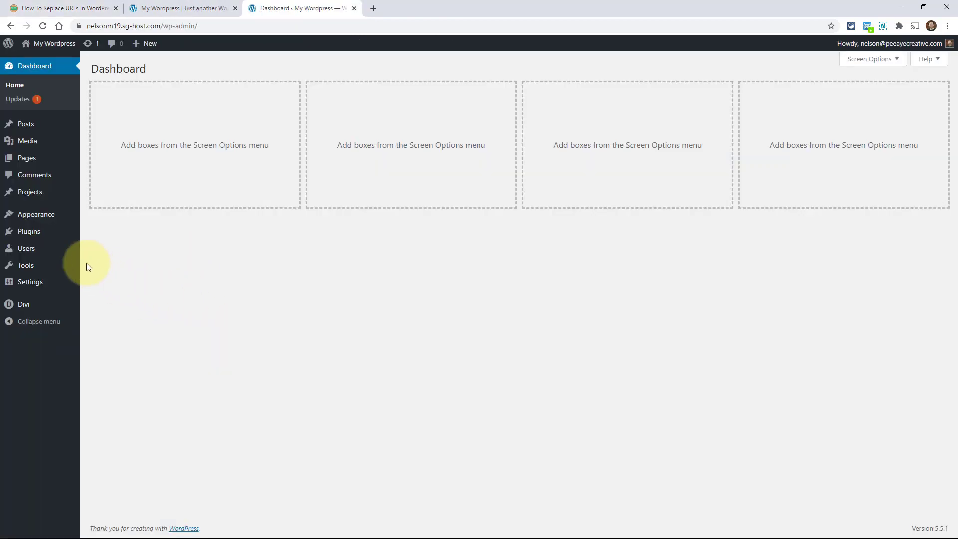
pyautogui.moveTo(70, 232)
pyautogui.click(101, 247)
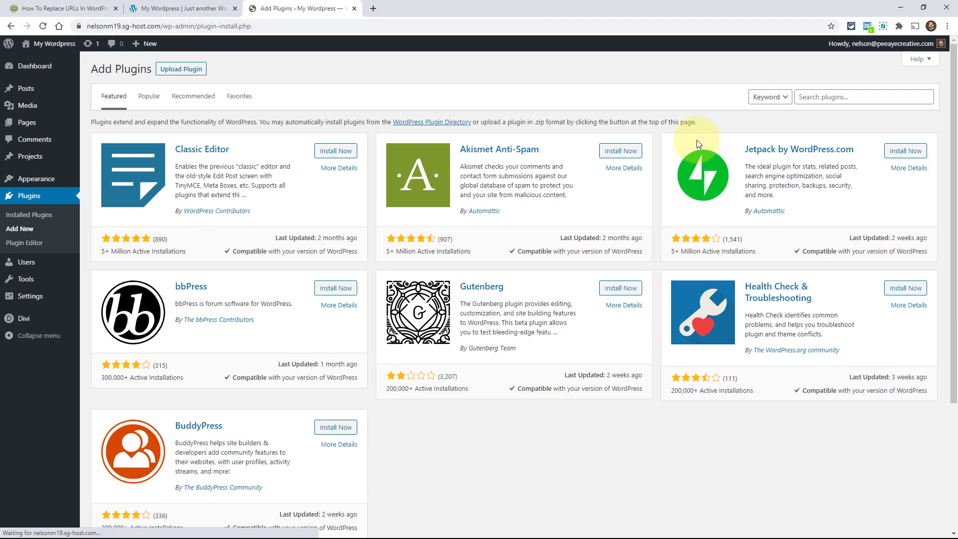
pyautogui.click(845, 94)
pyautogui.write('b')
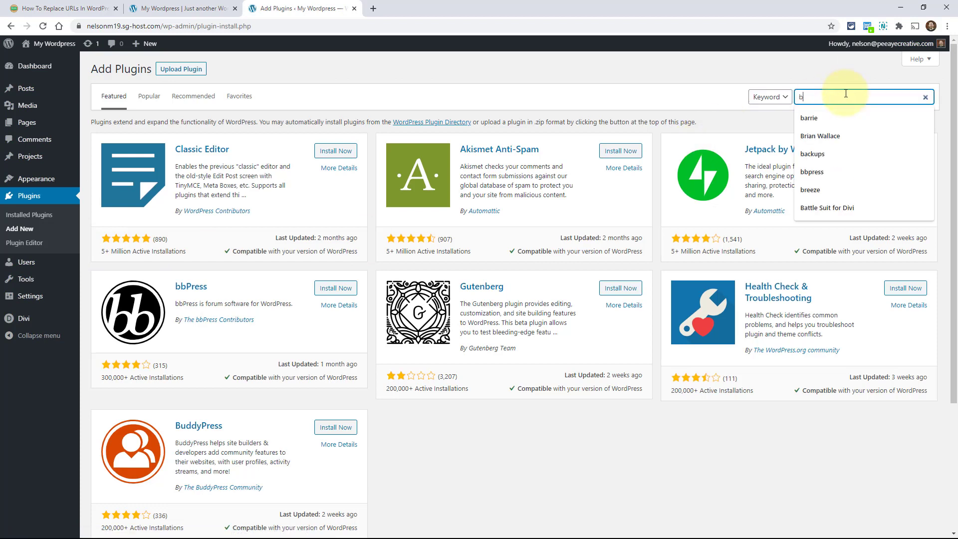
pyautogui.write('etter serrch replace')
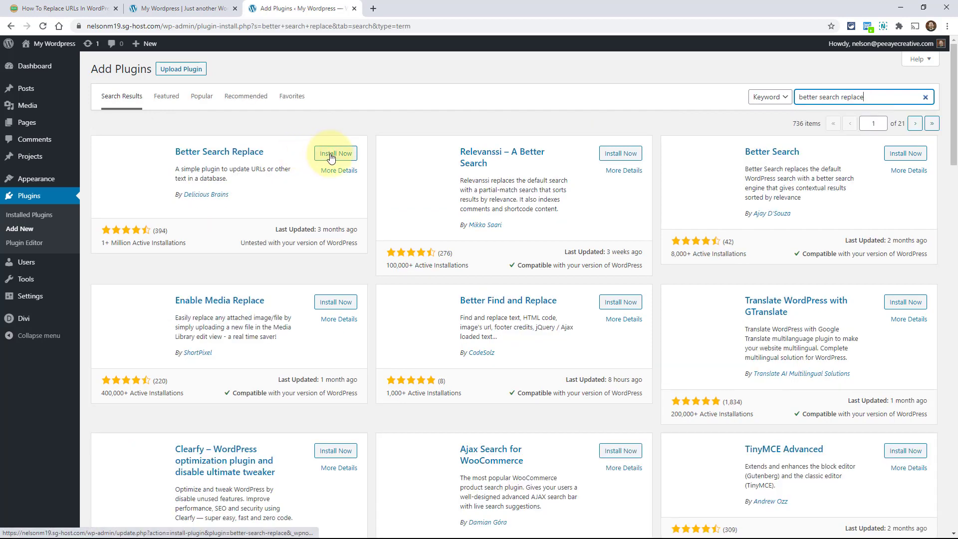
# - Install and activate Better Search Replace, then go to Tools > Better Search Replace
pyautogui.click(329, 154)
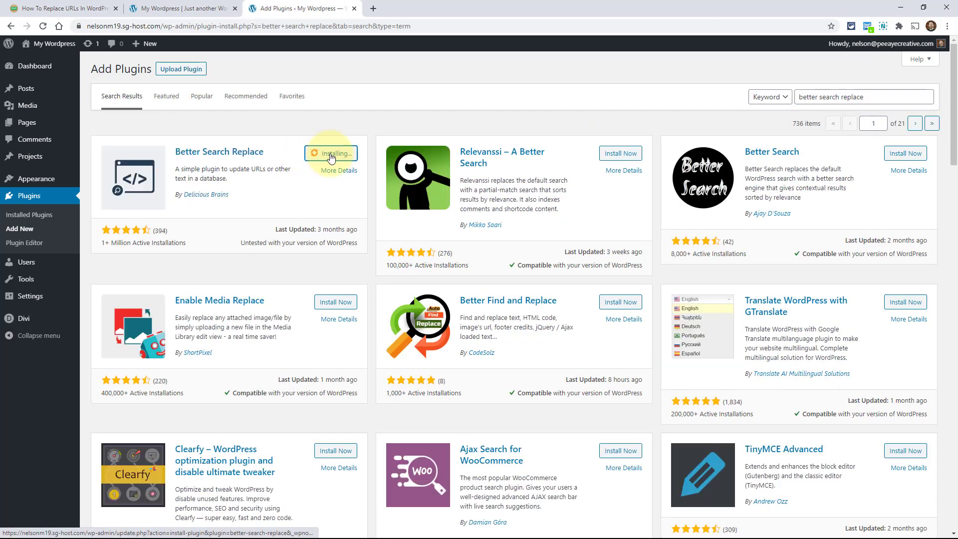
pyautogui.click(331, 156)
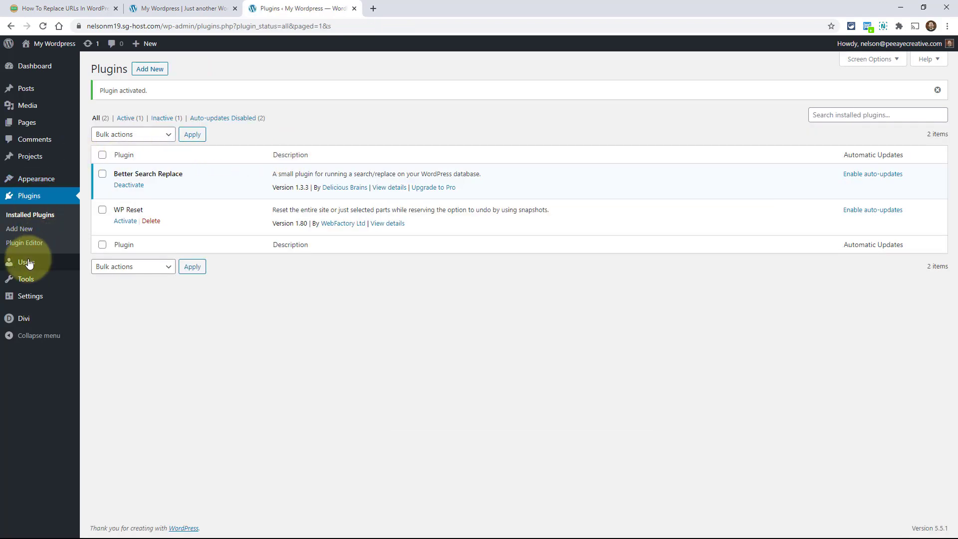
pyautogui.moveTo(27, 283)
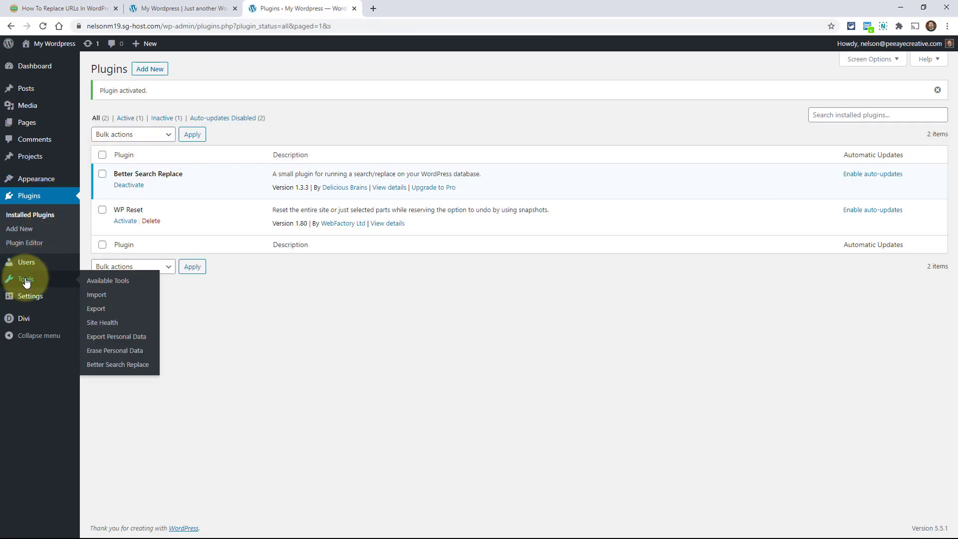
pyautogui.click(118, 372)
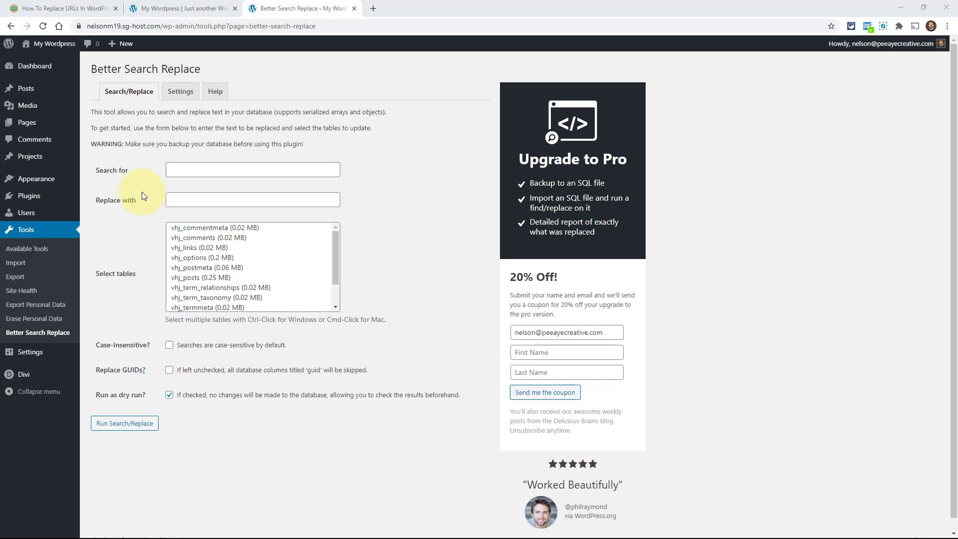
# - On the Divi home page, scroll to Making an Impact and enable the Visual Builder
pyautogui.click(161, 7)
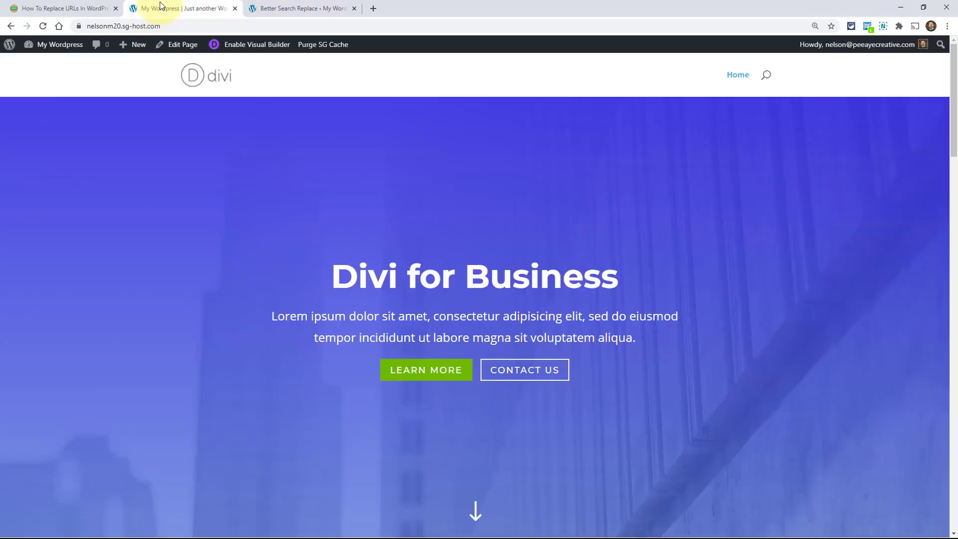
pyautogui.scroll(-10, 620, 303)
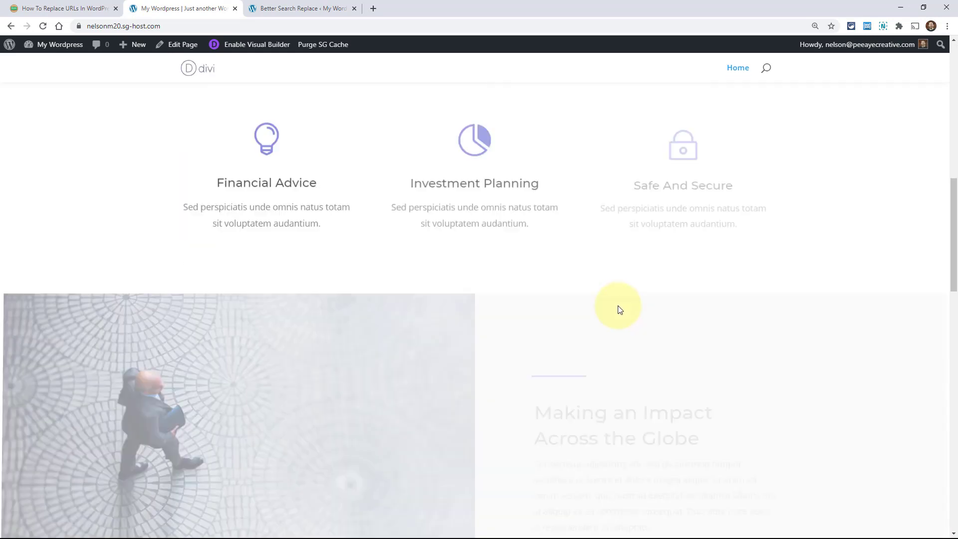
pyautogui.scroll(-5, 619, 309)
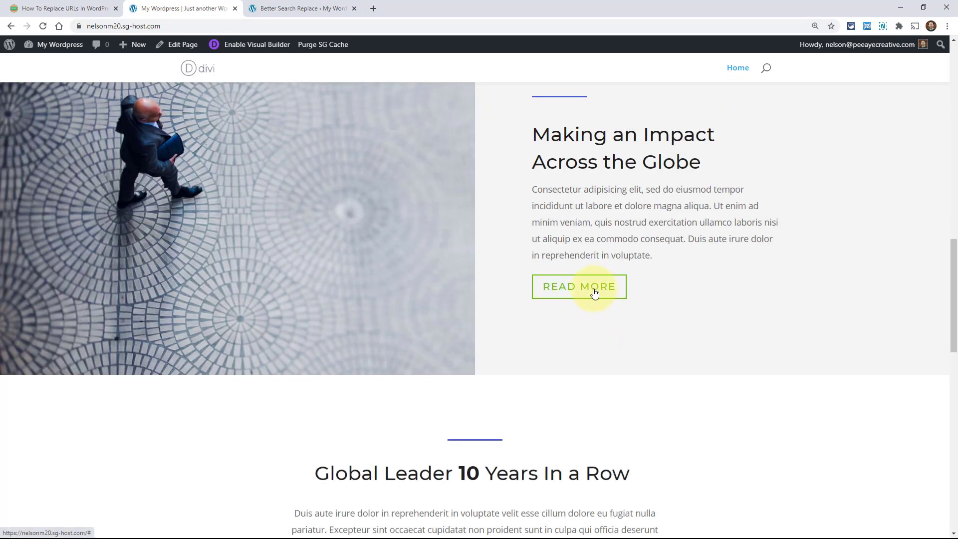
pyautogui.click(231, 45)
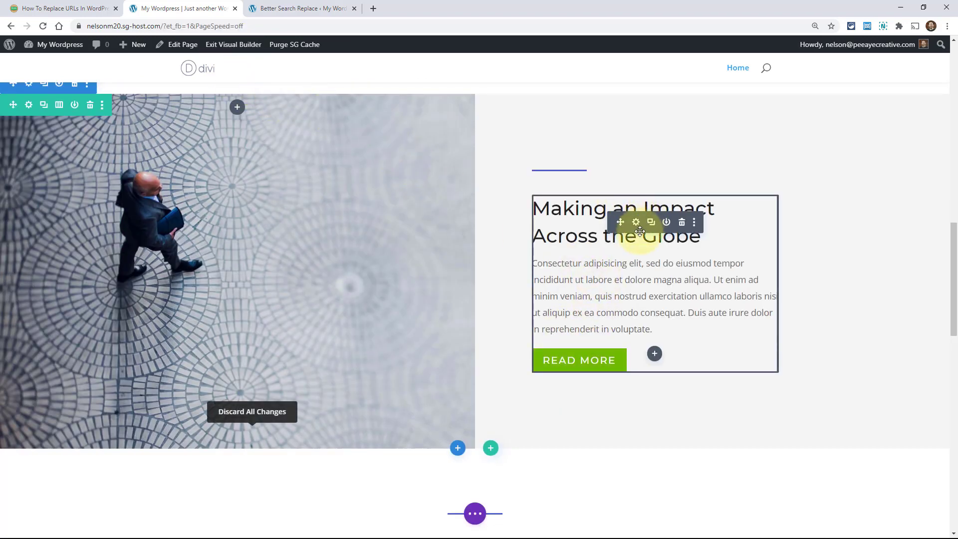
pyautogui.moveTo(637, 225)
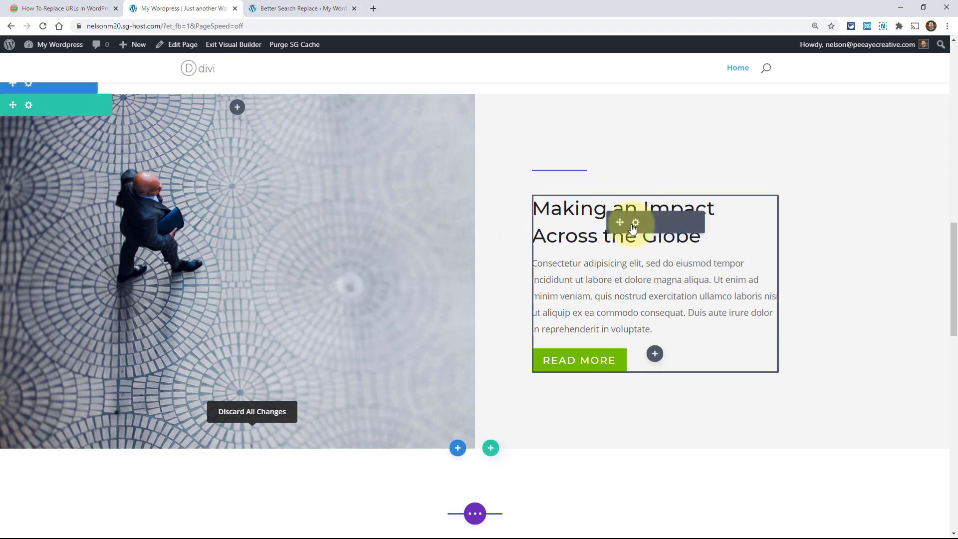
pyautogui.click(636, 222)
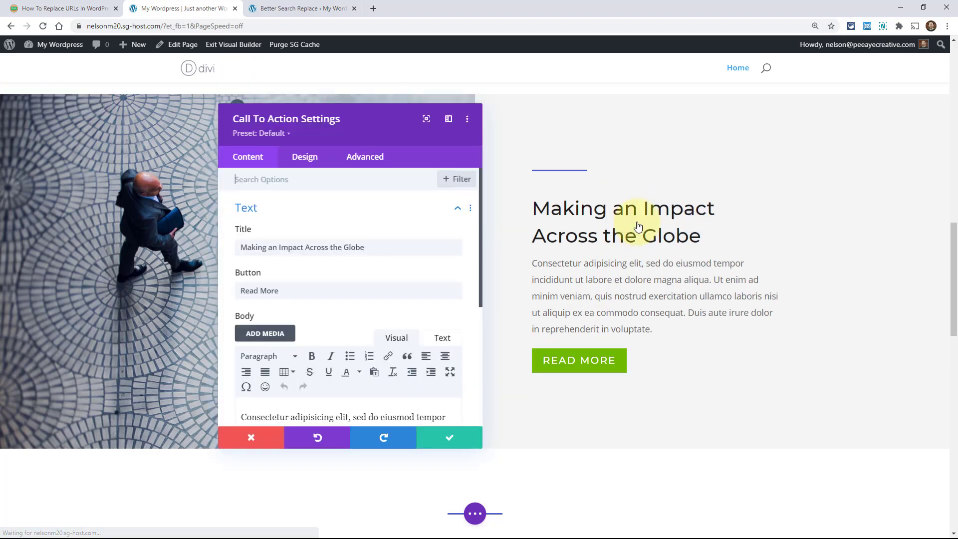
pyautogui.scroll(-2, 322, 279)
pyautogui.scroll(-3, 320, 286)
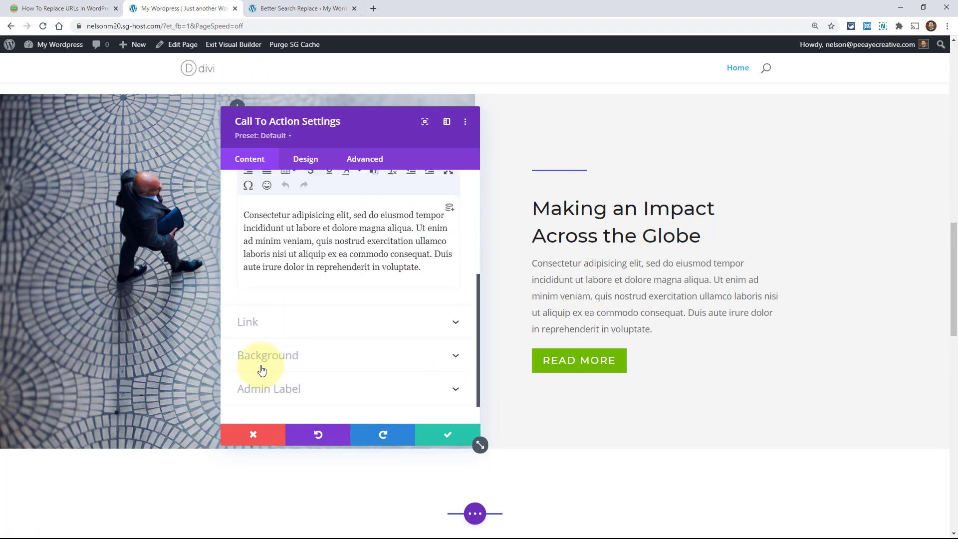
pyautogui.click(261, 323)
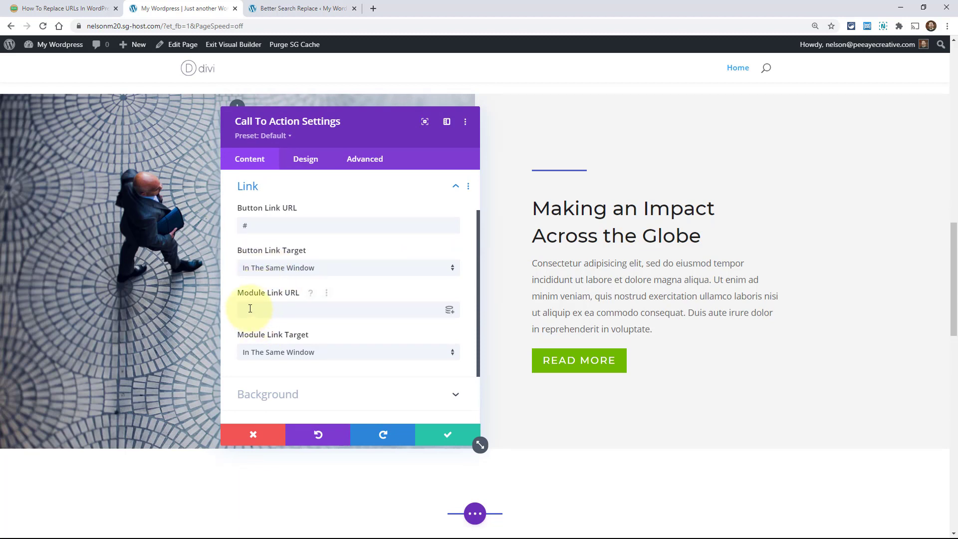
pyautogui.click(262, 226)
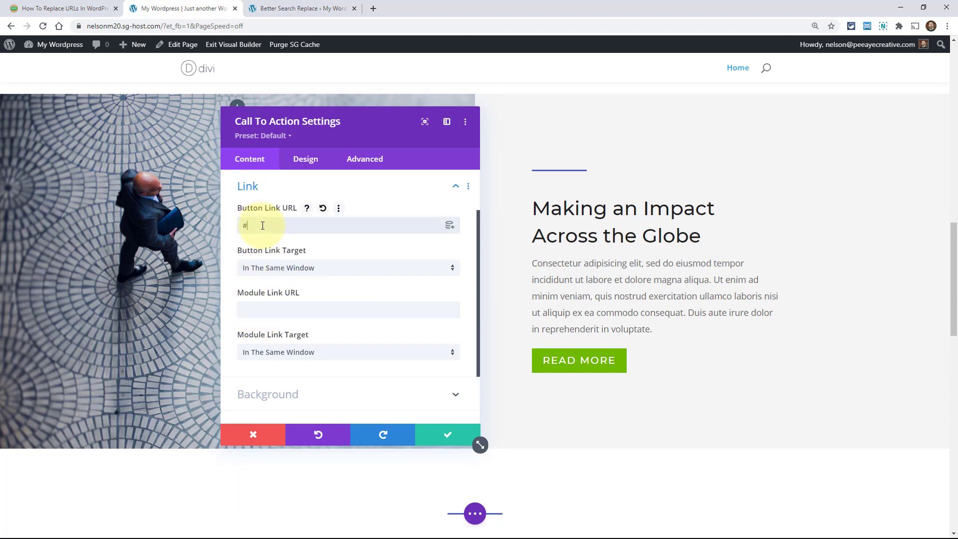
pyautogui.hotkey('ctrl', 'a')
pyautogui.write('https://nelsonm20.sg-host.com/')
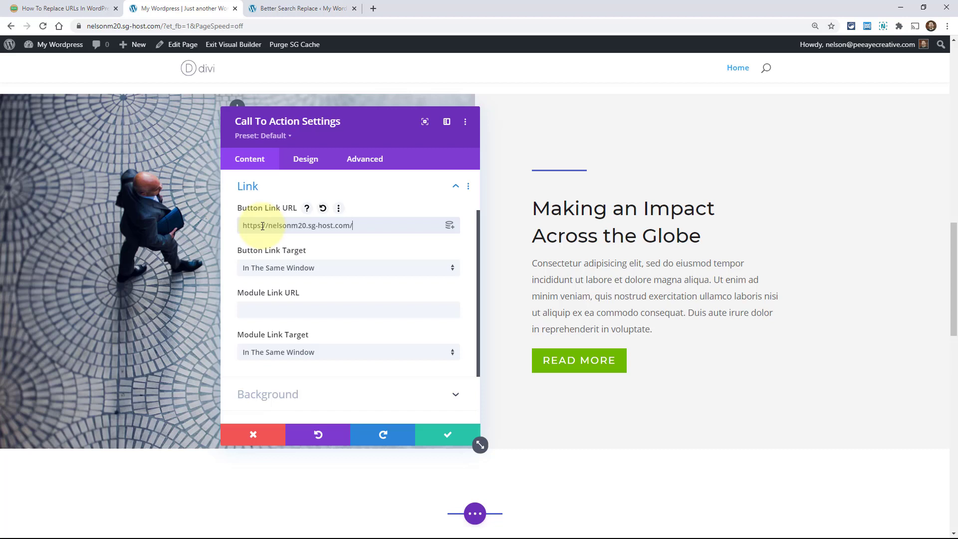
pyautogui.write('cont')
pyautogui.write('at')
pyautogui.write('t/')
pyautogui.click(396, 229)
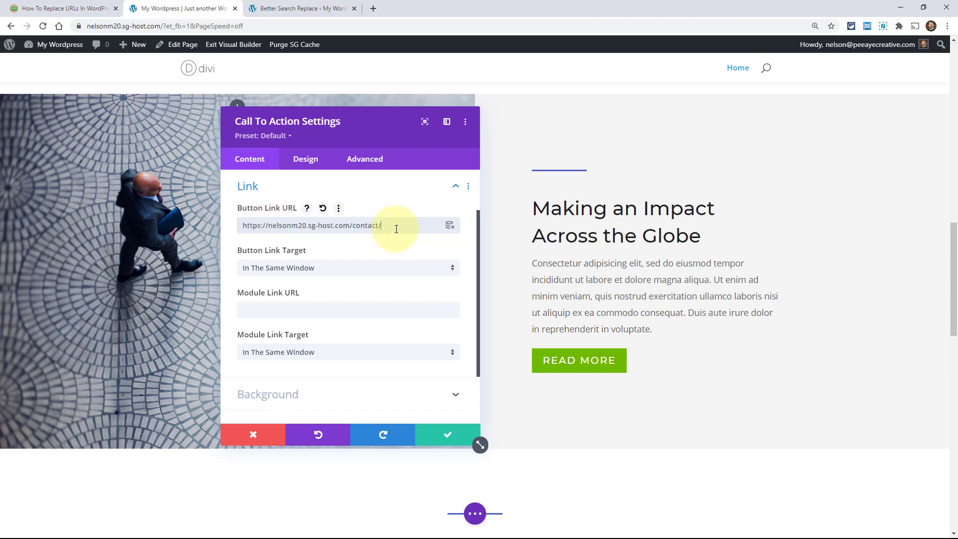
pyautogui.tripleClick(296, 225)
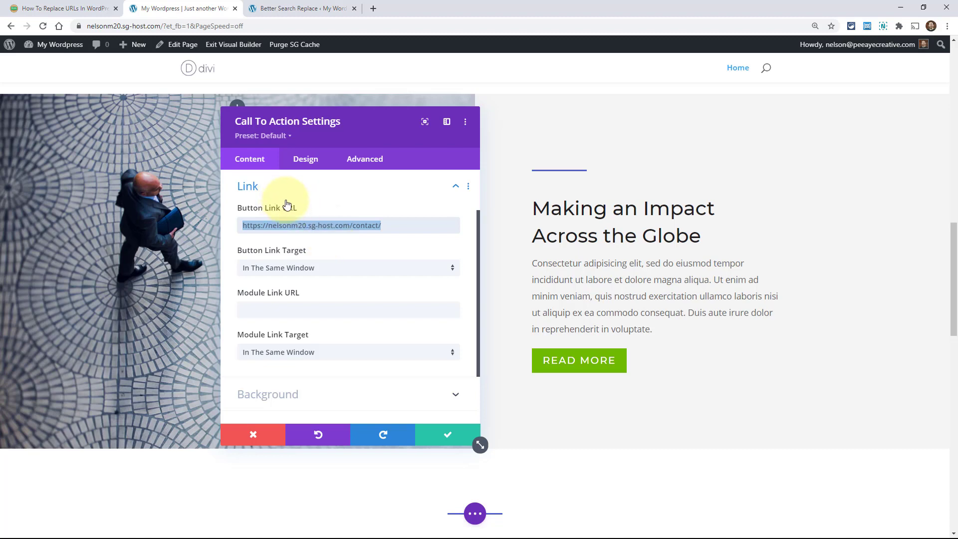
# - Glance at the Better Search Replace tab, then return to the builder and deselect the link field
pyautogui.click(281, 9)
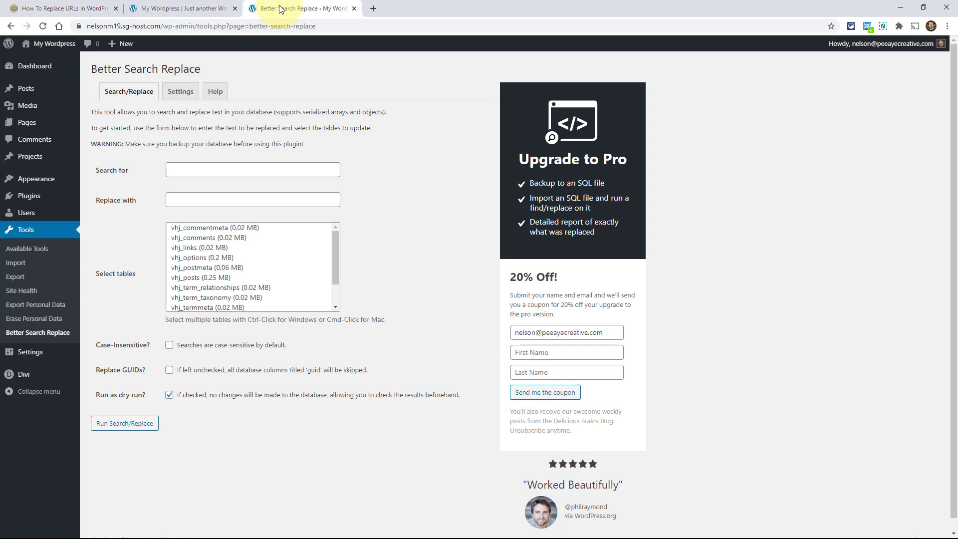
pyautogui.click(198, 9)
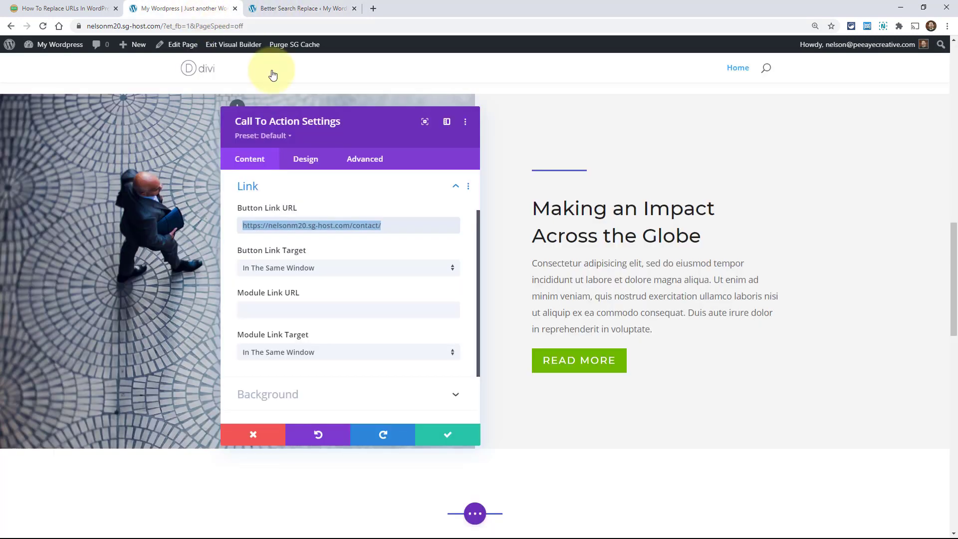
pyautogui.click(278, 224)
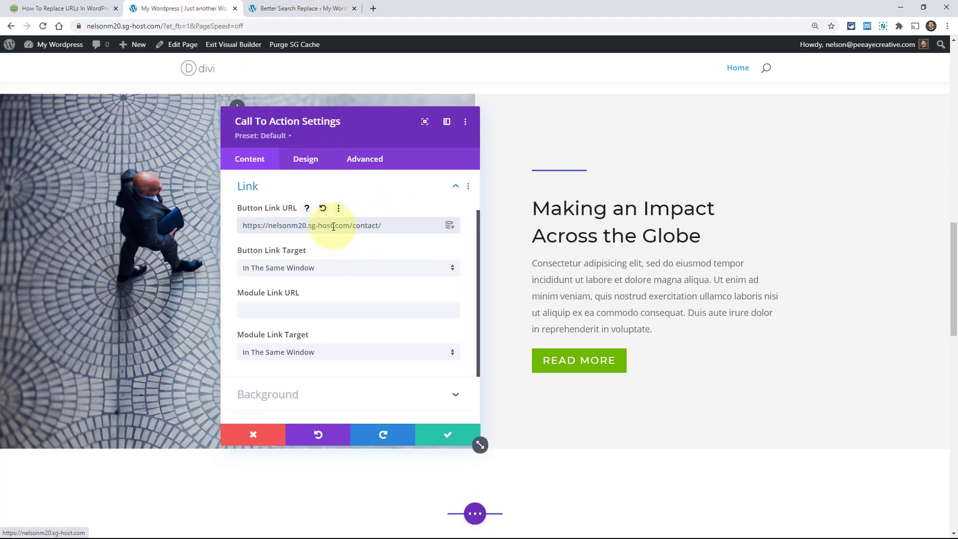
# - Open the front-end site in a new tab and scroll through its homepage
pyautogui.click(344, 9)
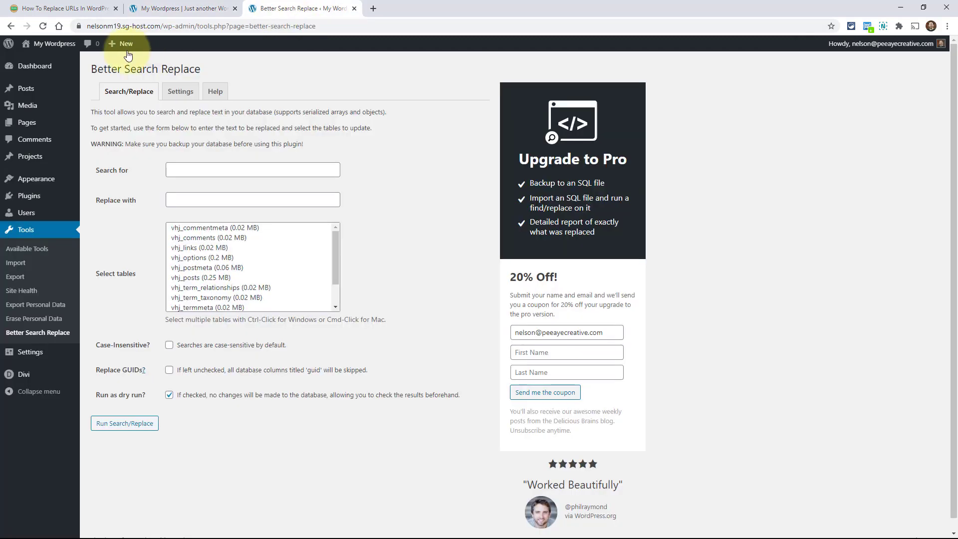
pyautogui.rightClick(43, 62)
pyautogui.click(52, 65)
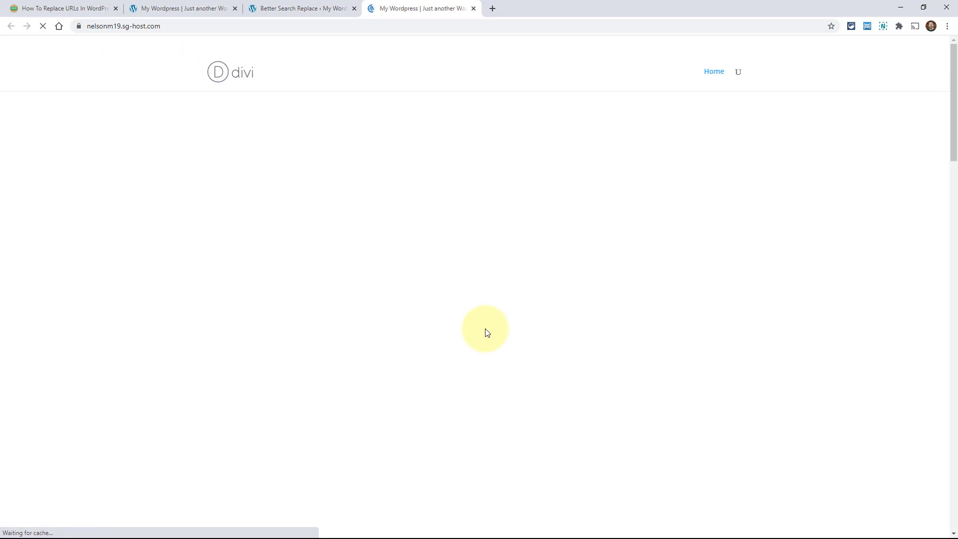
pyautogui.scroll(-10, 681, 302)
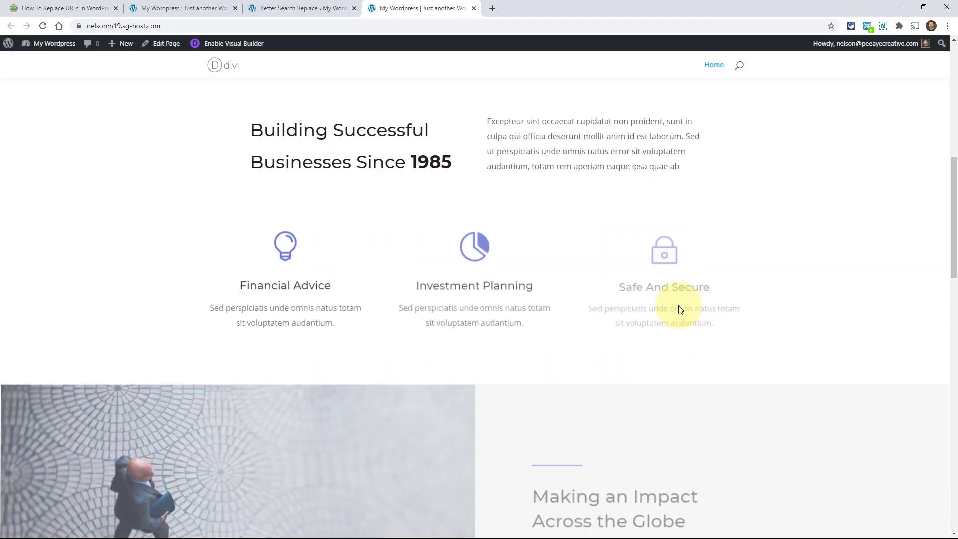
pyautogui.scroll(-6, 724, 307)
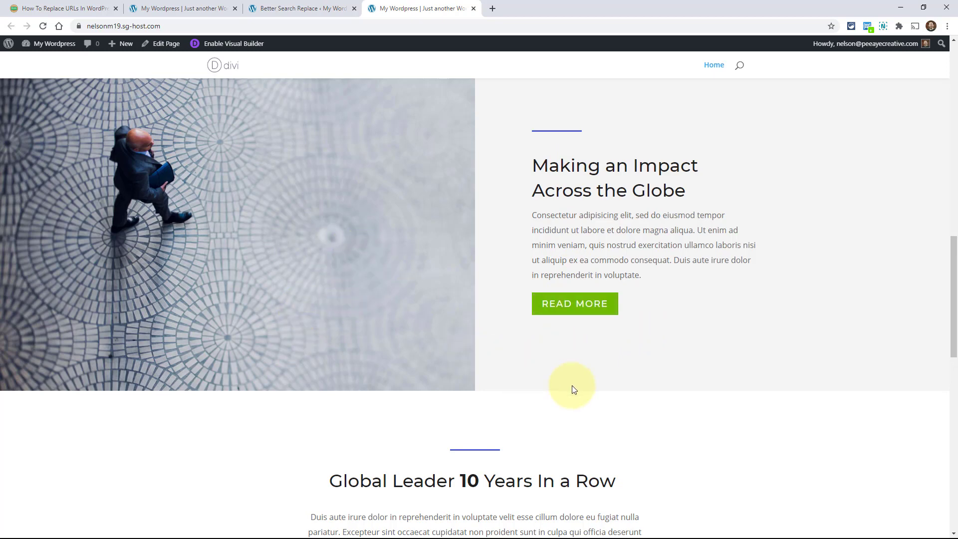
pyautogui.scroll(3, 571, 385)
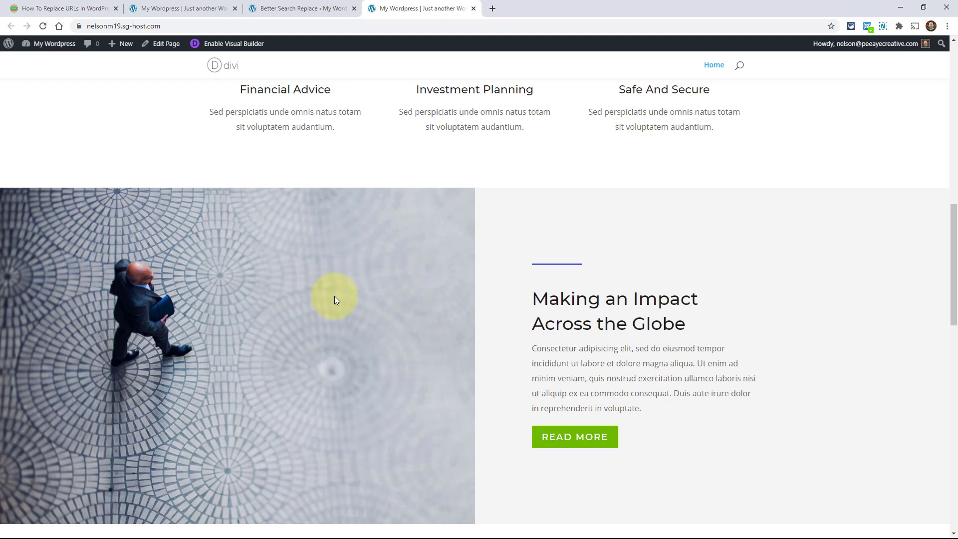
pyautogui.scroll(-12, 310, 286)
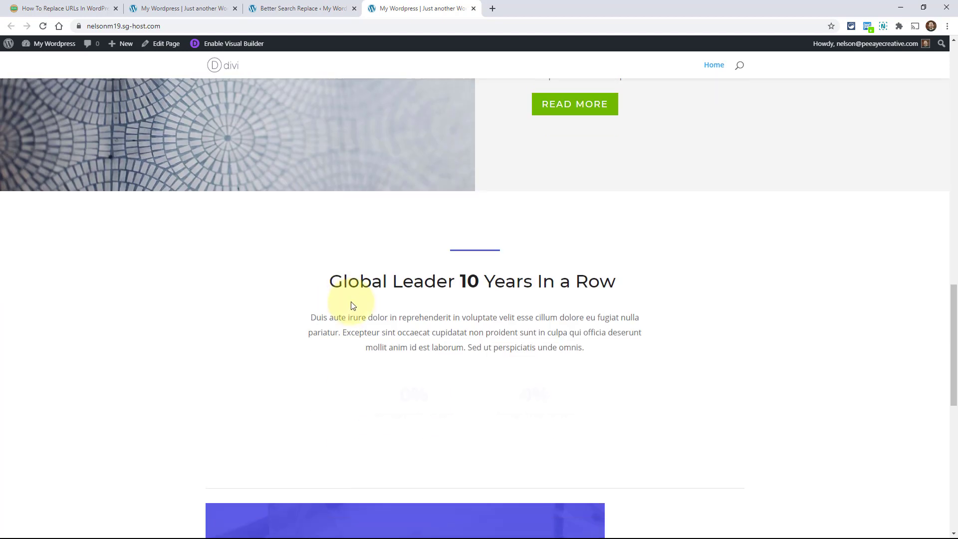
# - Open the blue image in a new tab, review the homepage again, and return to Better Search Replace
pyautogui.rightClick(378, 315)
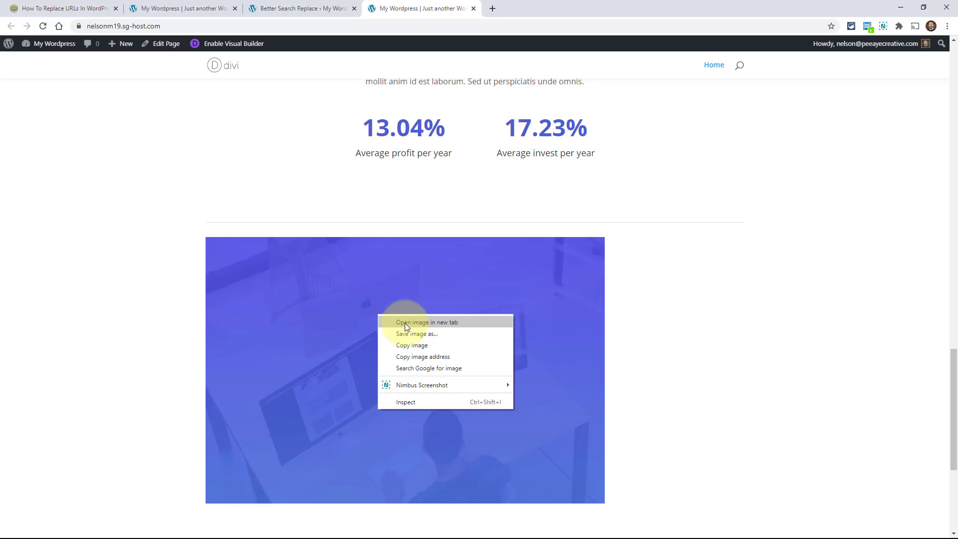
pyautogui.click(406, 322)
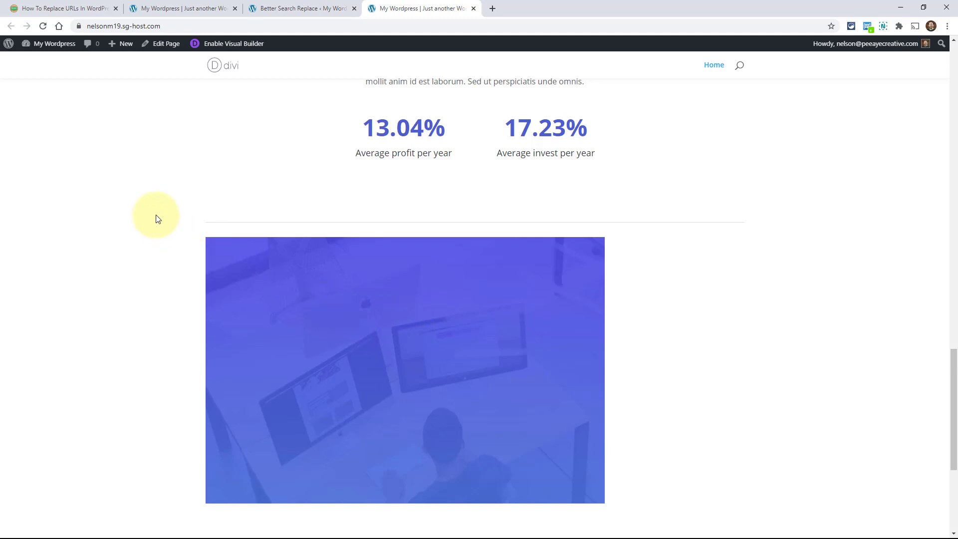
pyautogui.scroll(12, 157, 219)
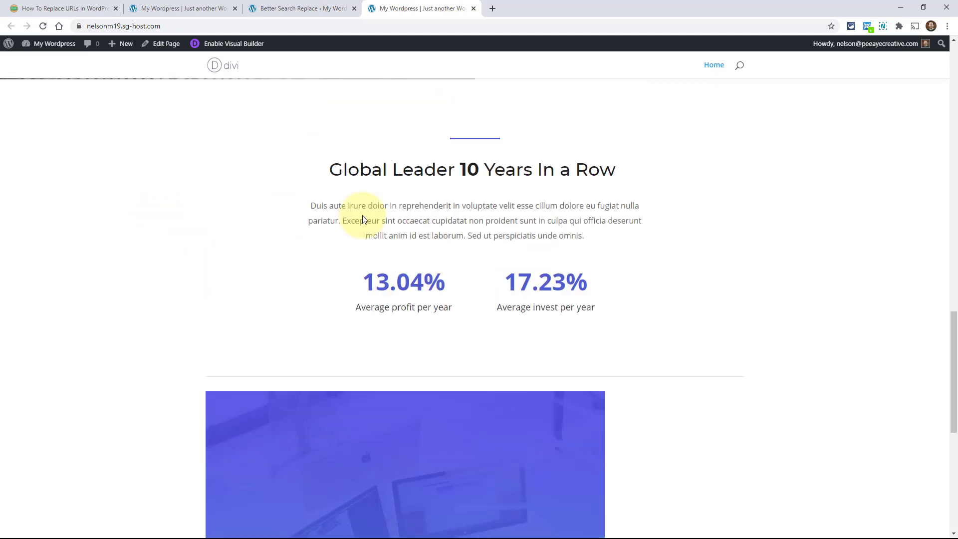
pyautogui.scroll(1, 572, 244)
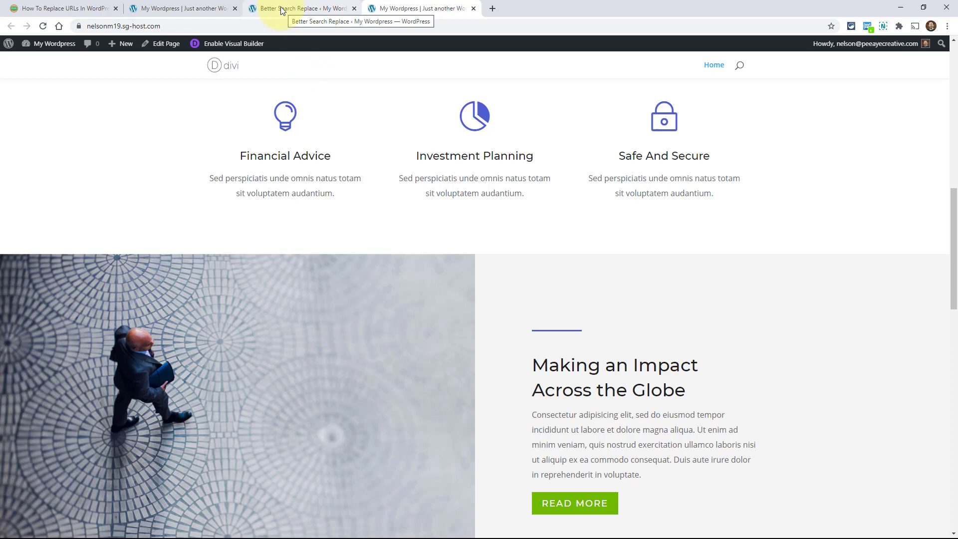
pyautogui.scroll(-4, 498, 252)
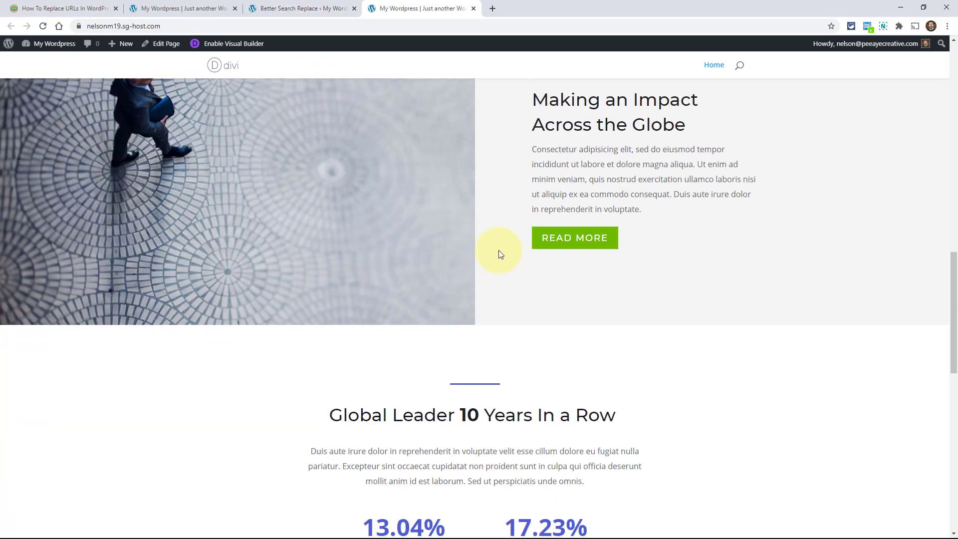
pyautogui.scroll(-1, 598, 307)
pyautogui.scroll(-6, 499, 319)
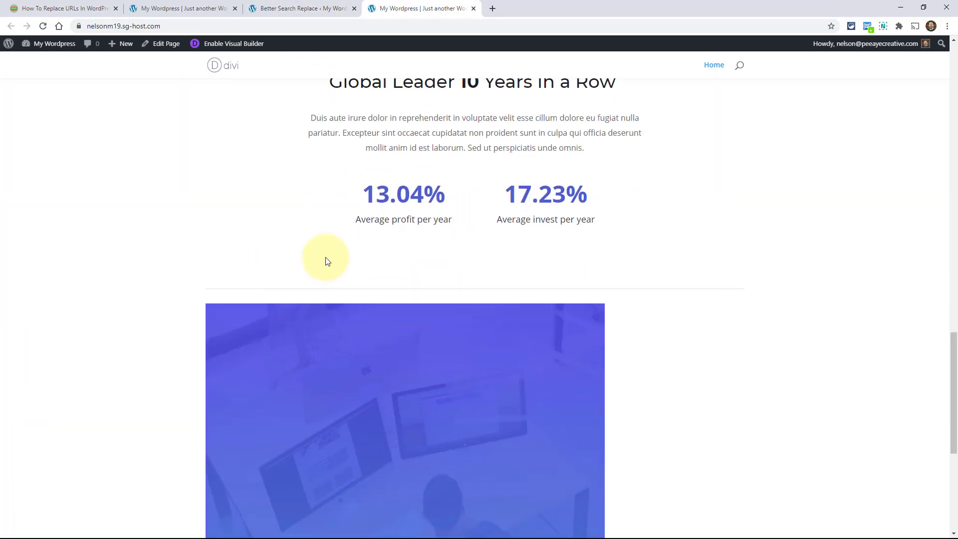
pyautogui.scroll(6, 133, 171)
pyautogui.scroll(7, 258, 244)
pyautogui.hotkey('ctrl', 'shift', 'Tab')
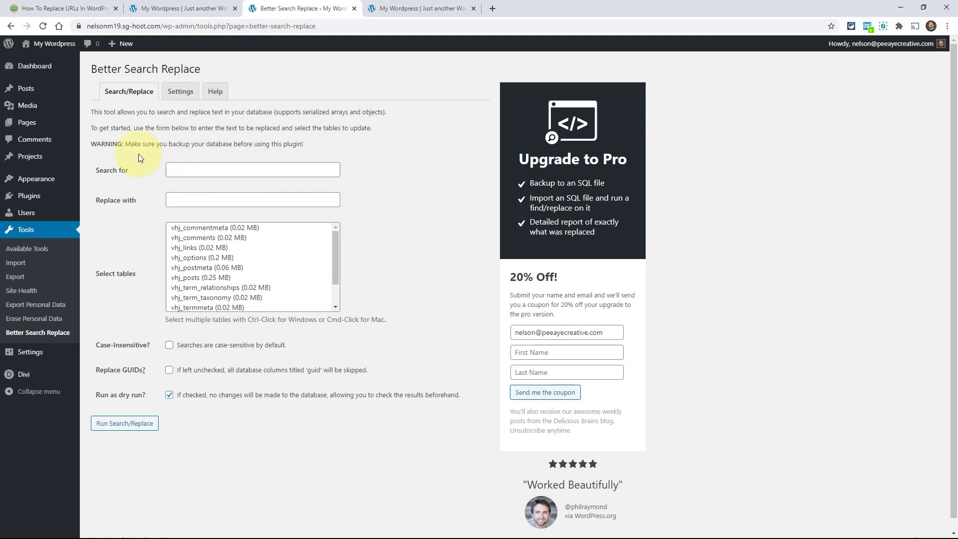
pyautogui.click(162, 7)
pyautogui.click(167, 27)
pyautogui.hotkey('ctrl', 'c')
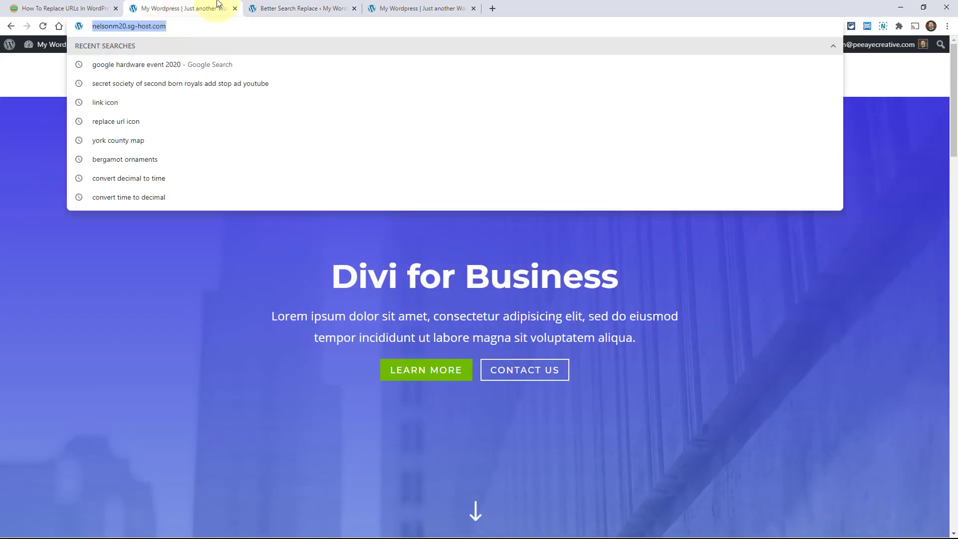
pyautogui.click(279, 6)
pyautogui.click(197, 173)
pyautogui.hotkey('ctrl', 'v')
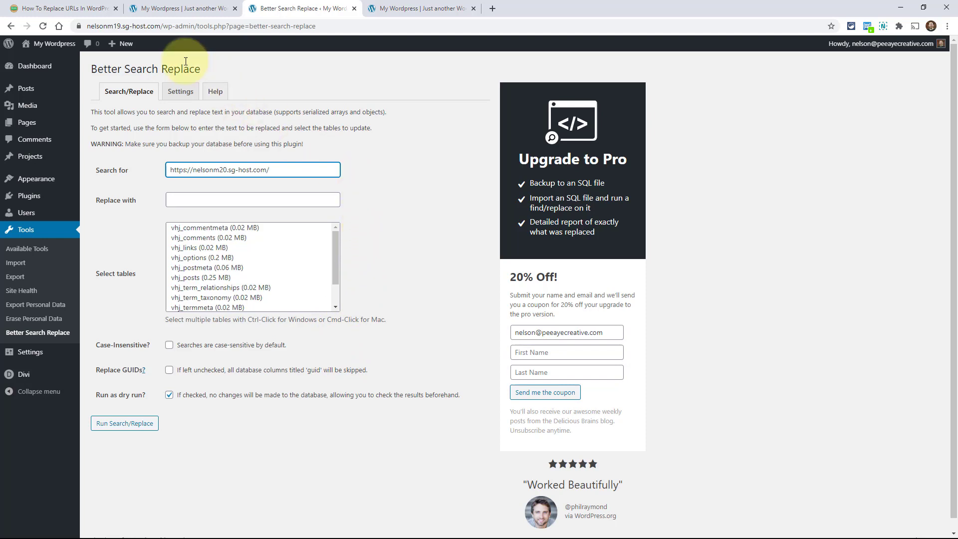
pyautogui.moveTo(163, 26); pyautogui.dragTo(80, 26)
pyautogui.hotkey('ctrl', 'c')
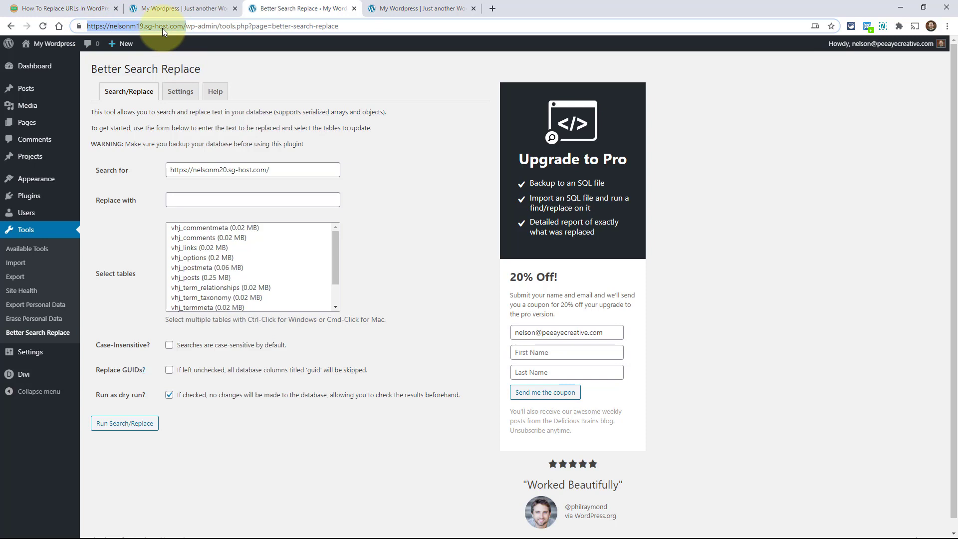
pyautogui.moveTo(112, 46)
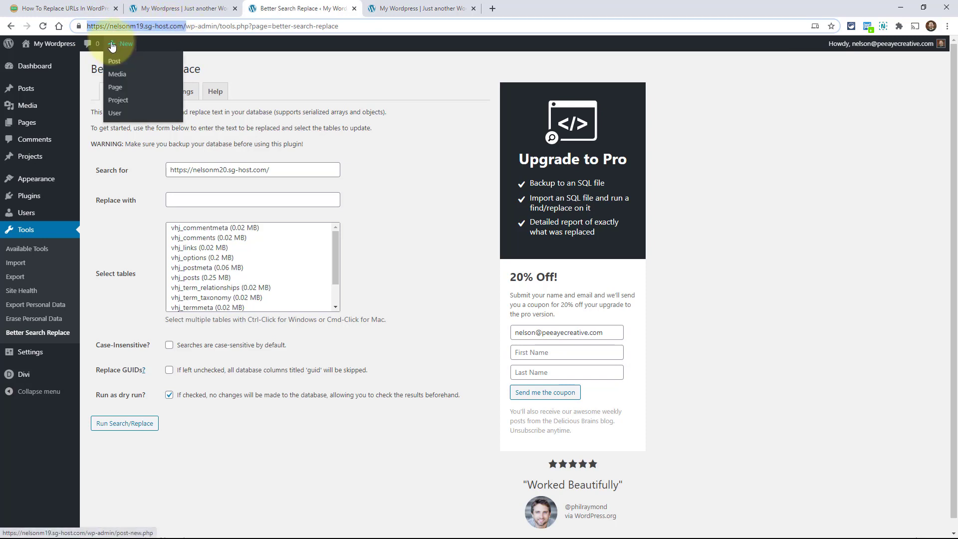
pyautogui.click(194, 198)
pyautogui.hotkey('ctrl', 'v')
pyautogui.click(388, 253)
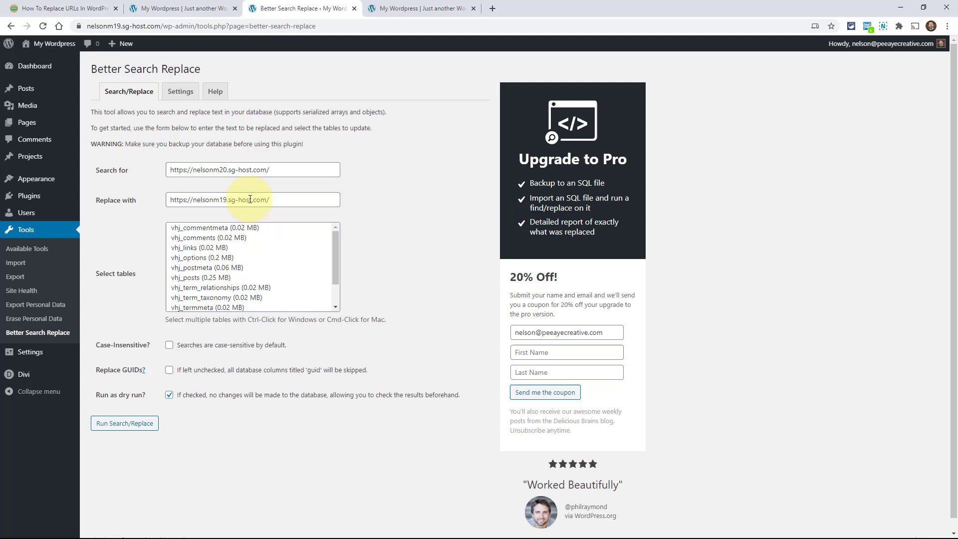
pyautogui.click(225, 170)
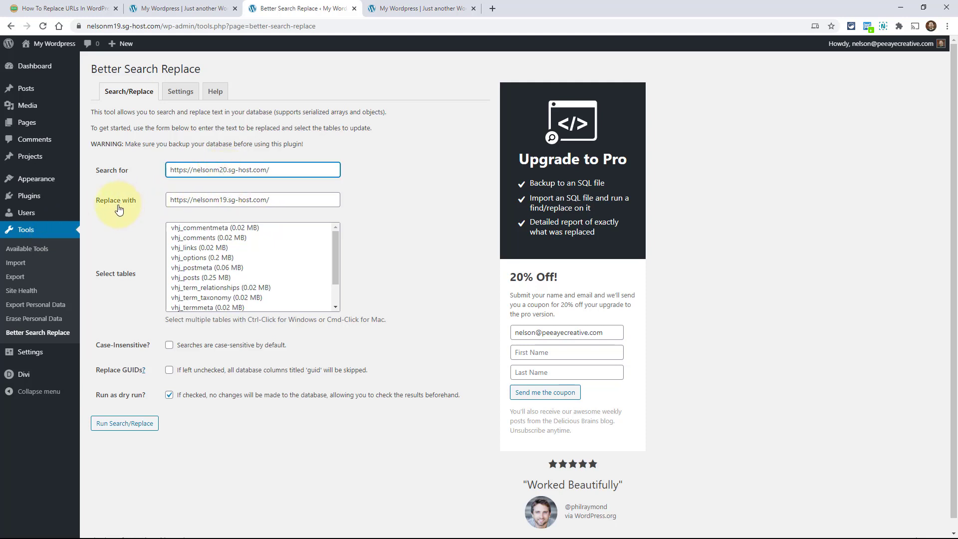
pyautogui.click(125, 252)
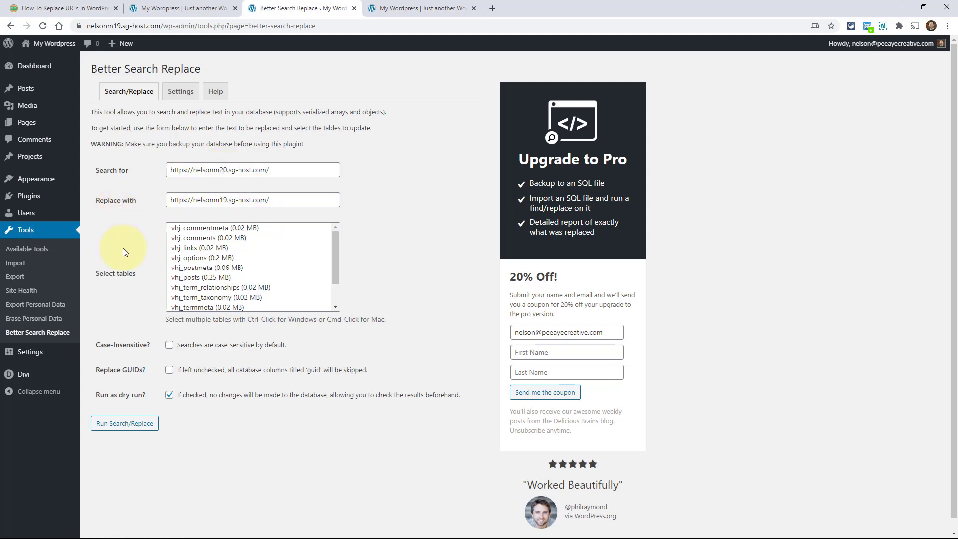
# - Select all 12 database tables, disable the dry run, and run Search/Replace
pyautogui.click(195, 228)
pyautogui.scroll(-2, 210, 248)
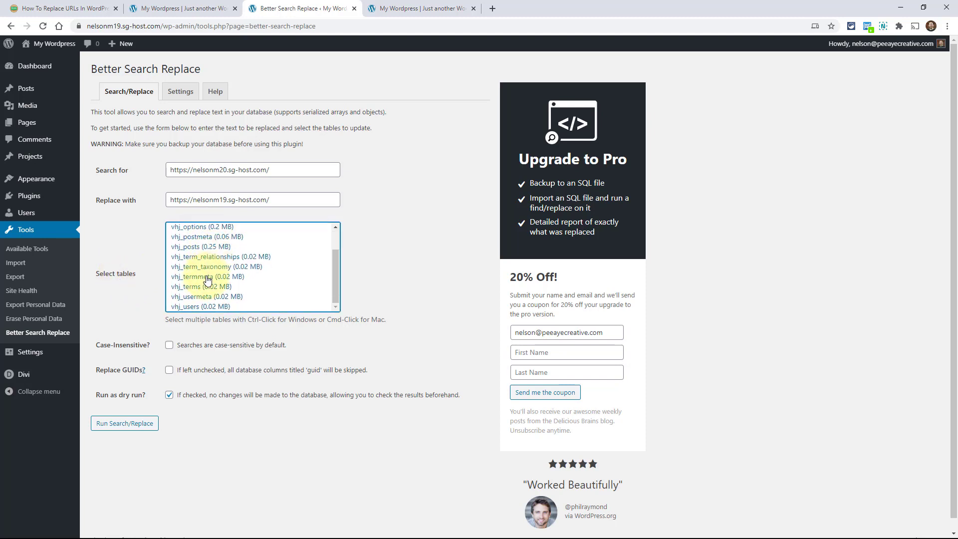
pyautogui.keyDown('shift'); pyautogui.click(197, 306); pyautogui.keyUp('shift')
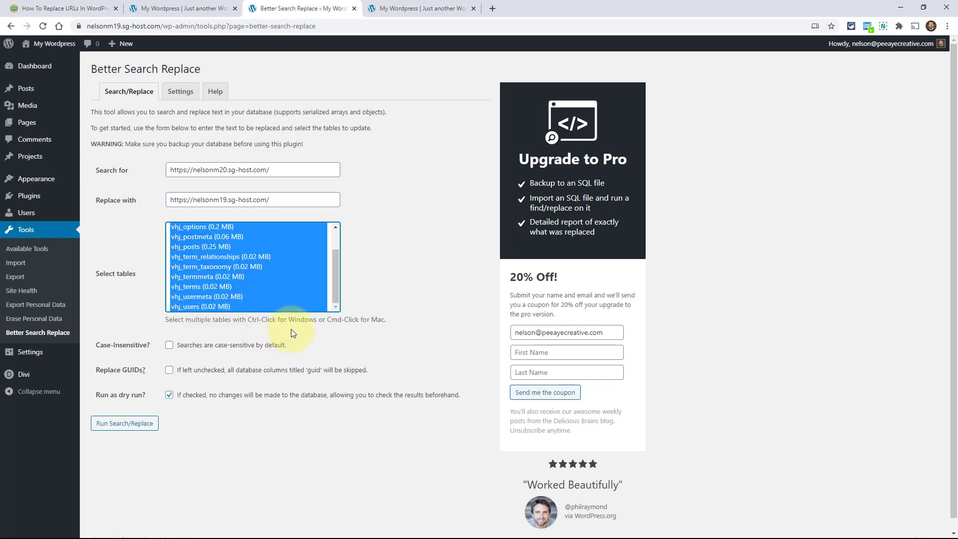
pyautogui.scroll(3, 229, 260)
pyautogui.scroll(-2, 229, 260)
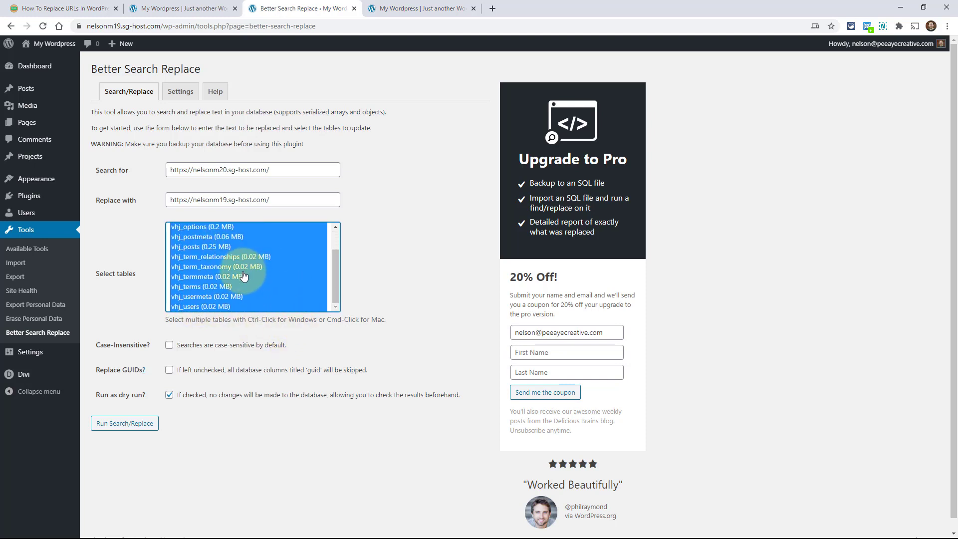
pyautogui.click(169, 395)
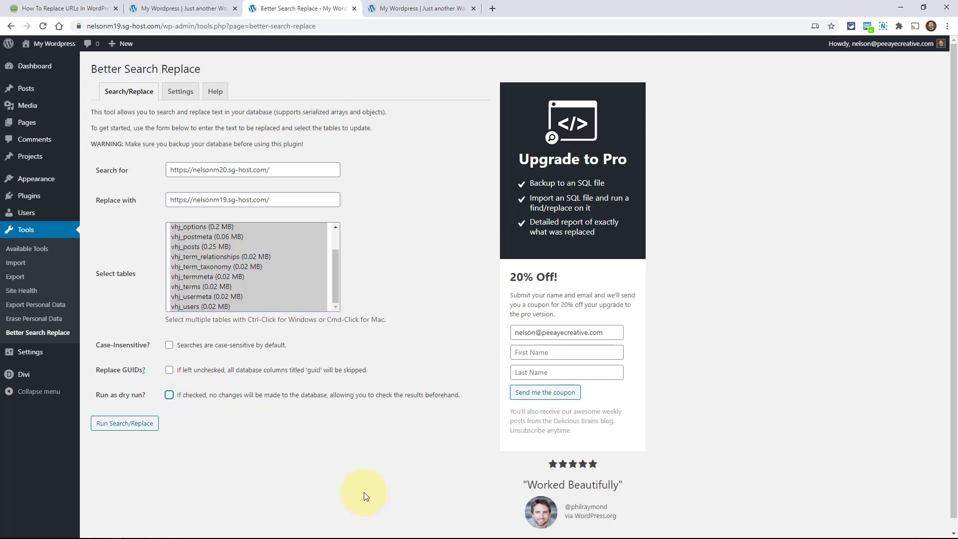
pyautogui.click(132, 424)
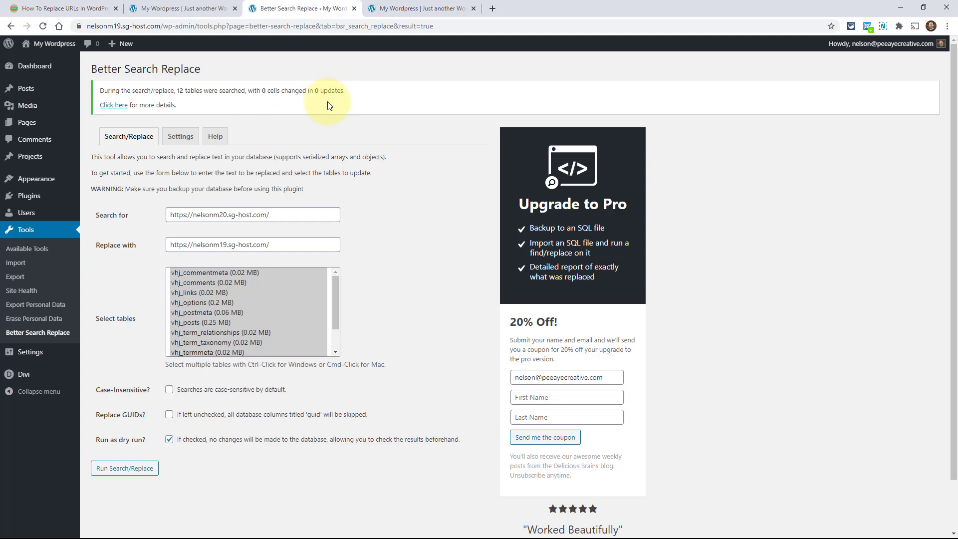
# - Return to the Pee-Aye Creative tutorial and scroll through its plugin and Replace The URLs sections
pyautogui.click(24, 8)
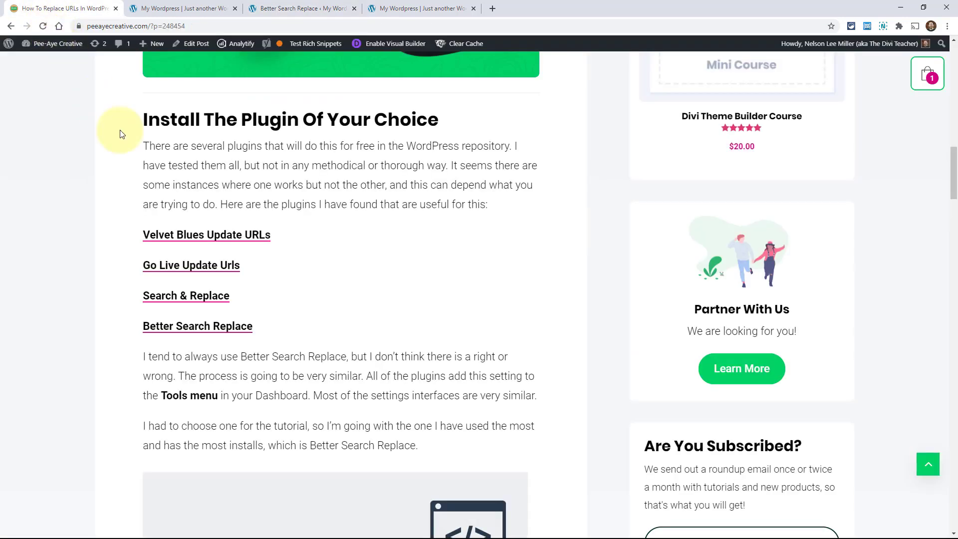
pyautogui.scroll(-10, 302, 272)
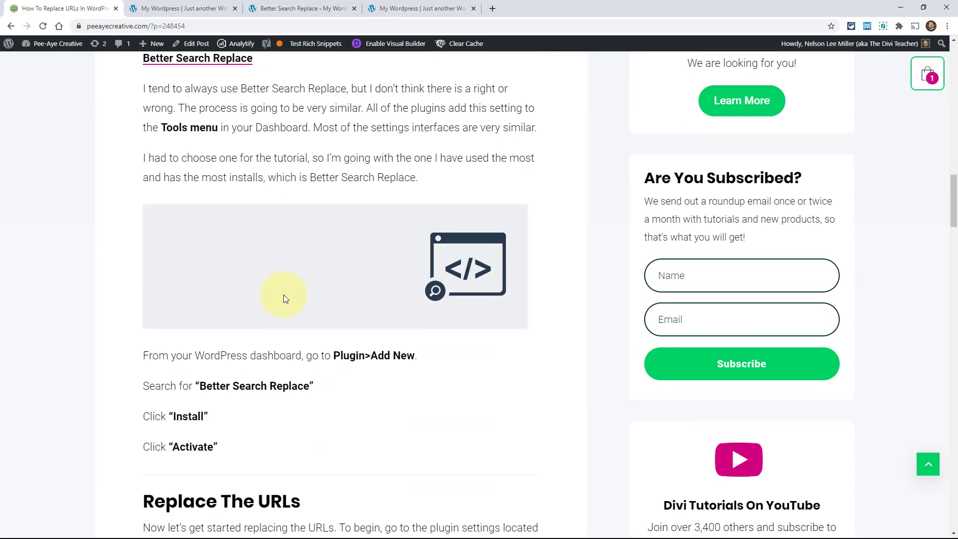
pyautogui.scroll(-8, 274, 313)
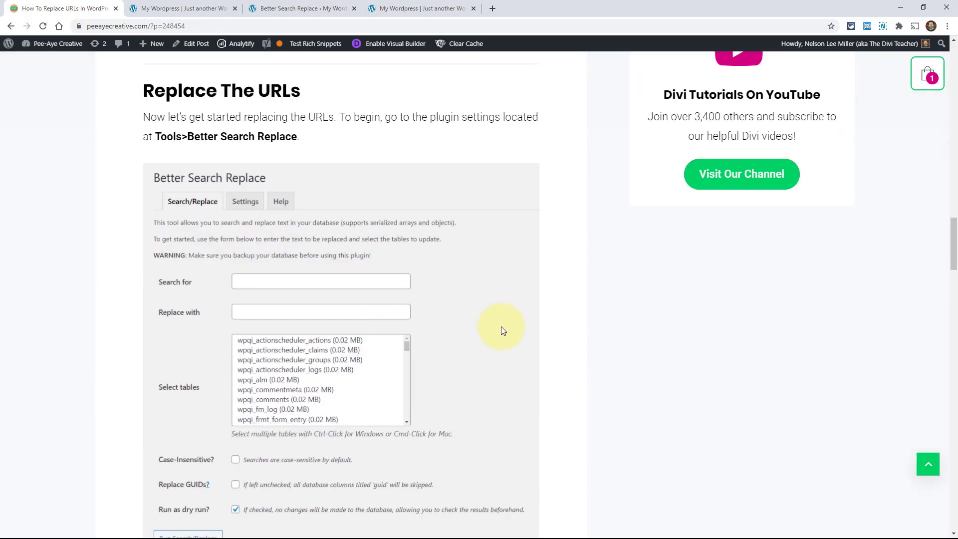
pyautogui.scroll(-3, 502, 373)
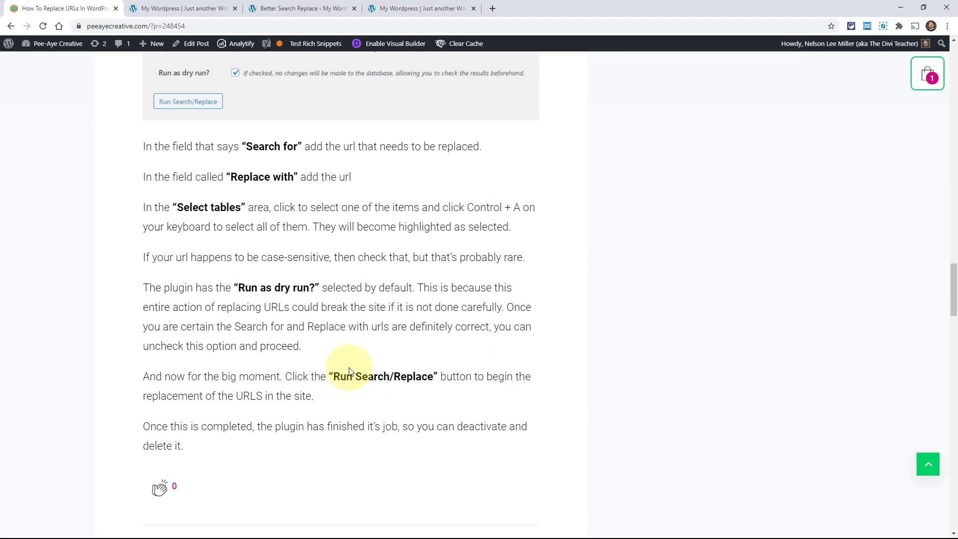
pyautogui.scroll(6, 349, 369)
pyautogui.scroll(10, 346, 368)
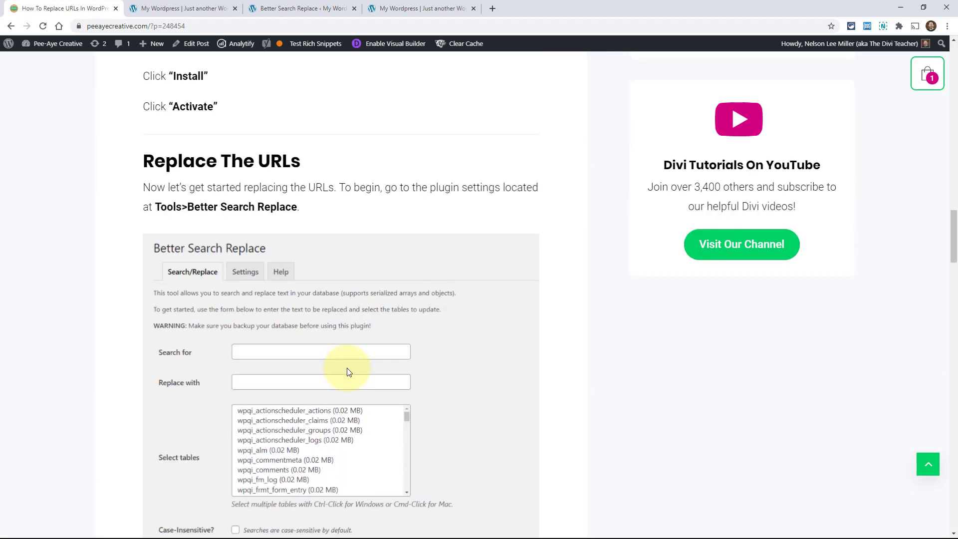
pyautogui.scroll(7, 348, 375)
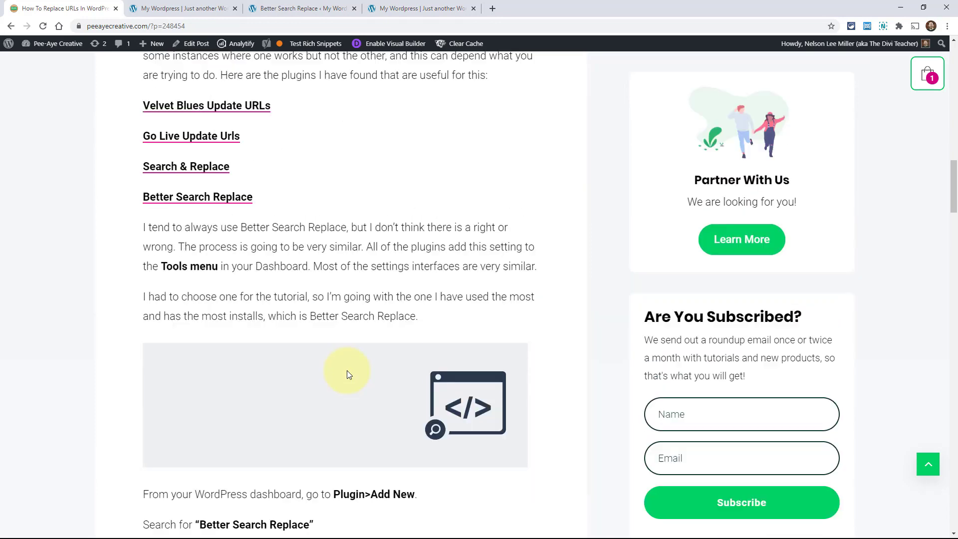
pyautogui.scroll(7, 348, 374)
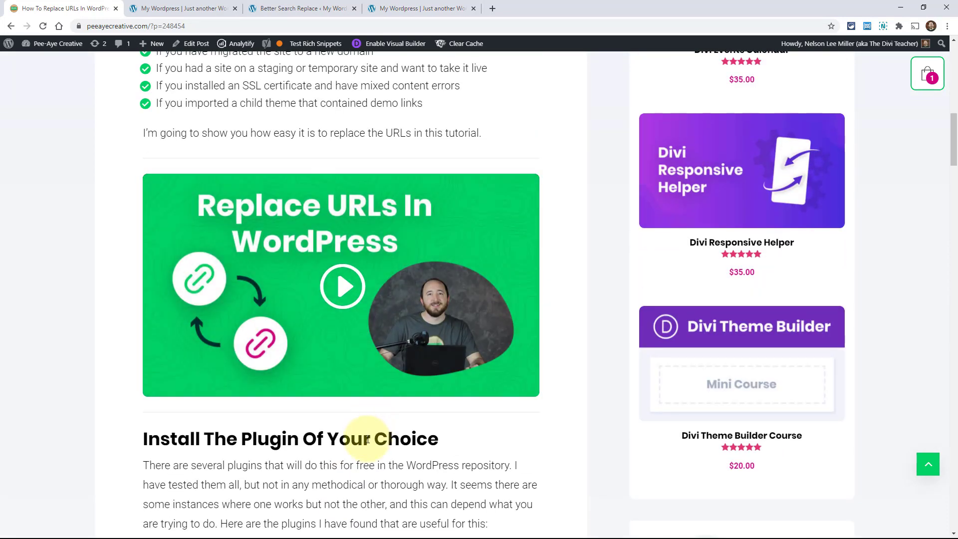
pyautogui.scroll(-3, 367, 441)
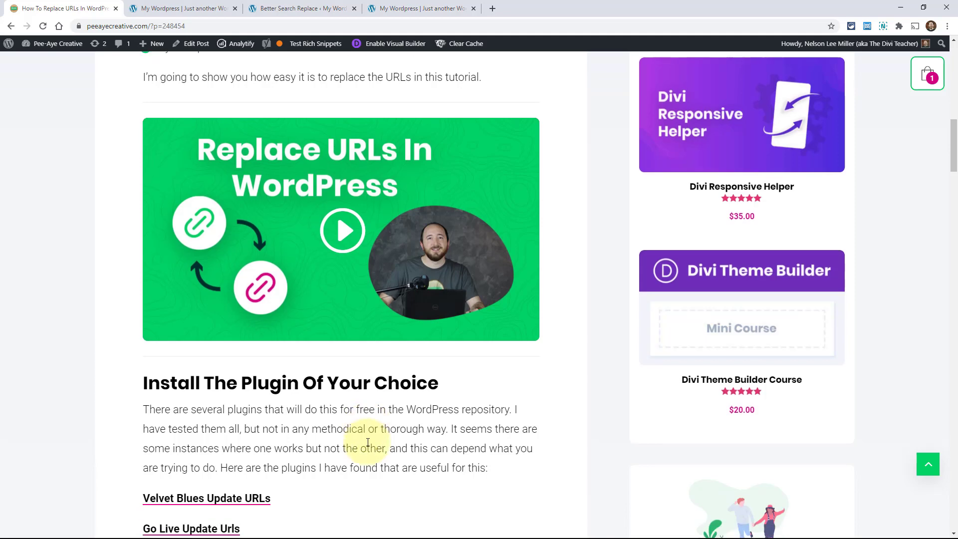
pyautogui.scroll(-5, 368, 445)
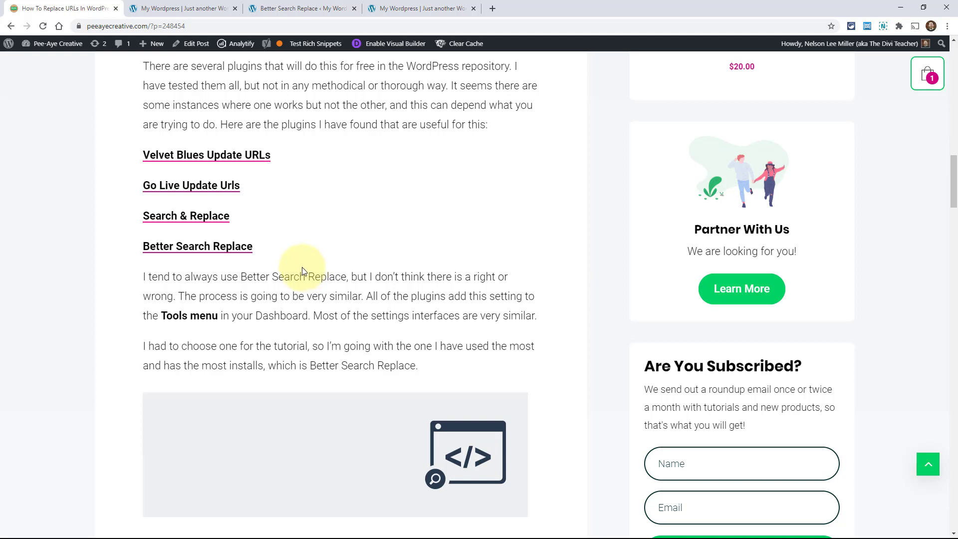
pyautogui.scroll(3, 301, 269)
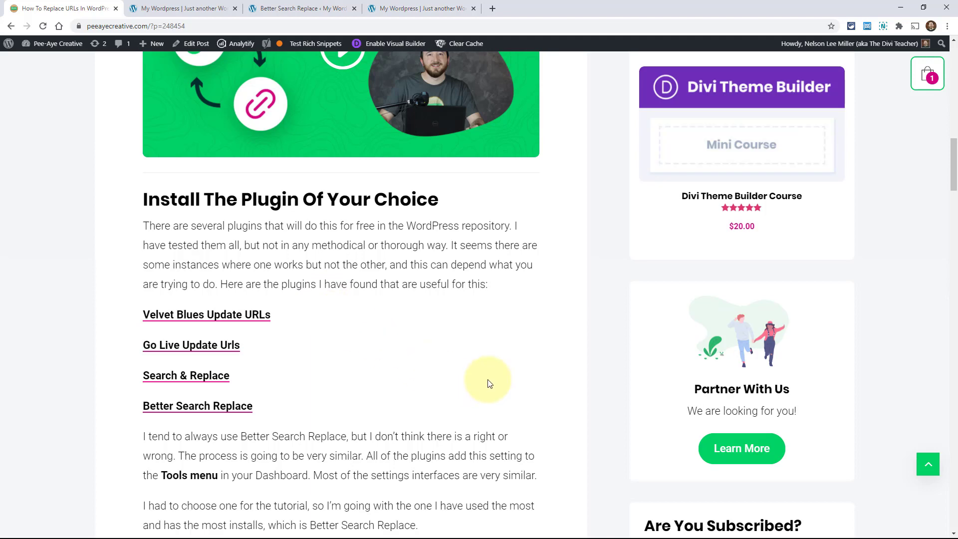
pyautogui.scroll(6, 489, 383)
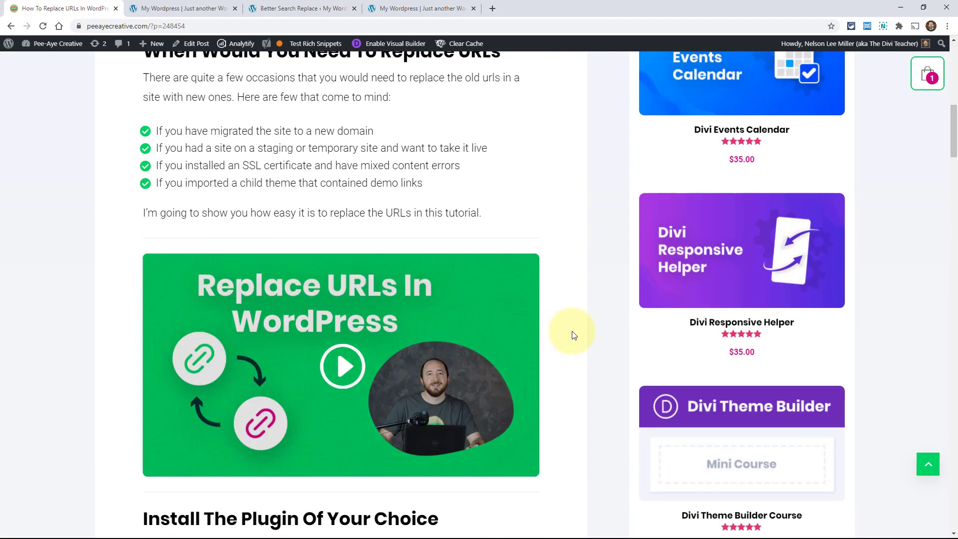
pyautogui.scroll(6, 574, 335)
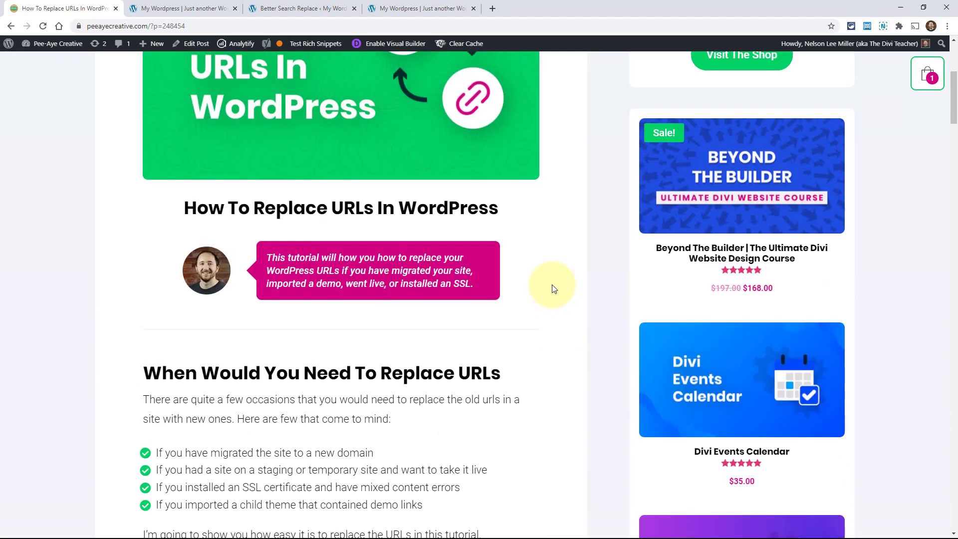
pyautogui.scroll(4, 551, 289)
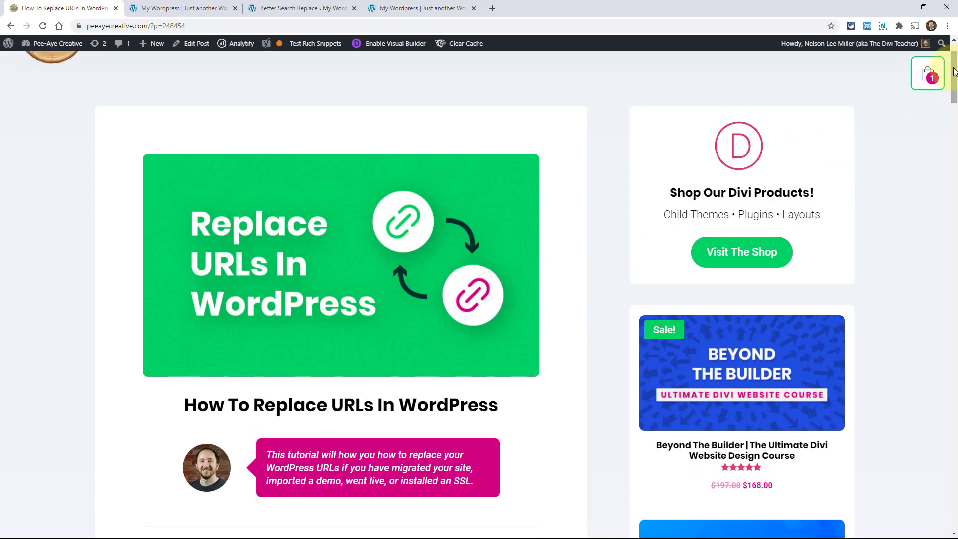
pyautogui.moveTo(953, 71); pyautogui.dragTo(954, 114)
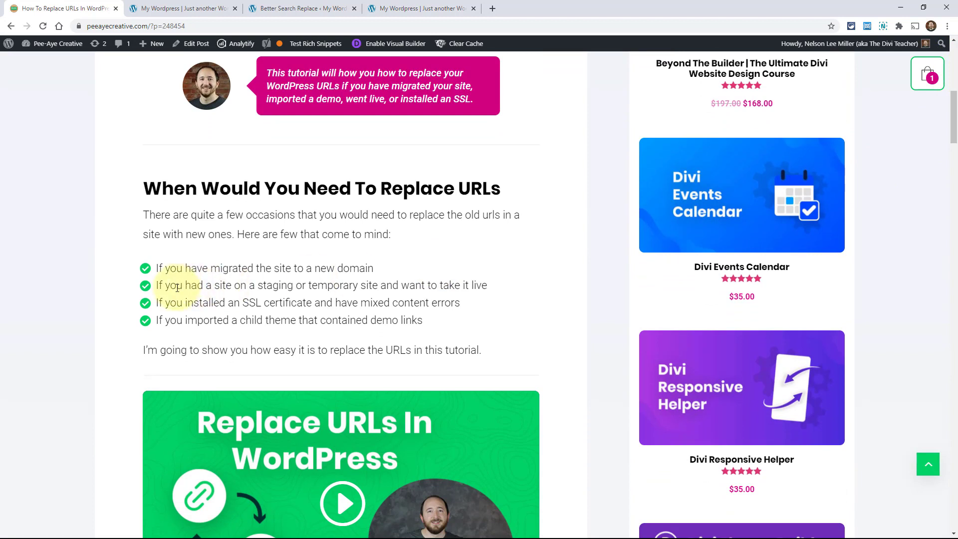